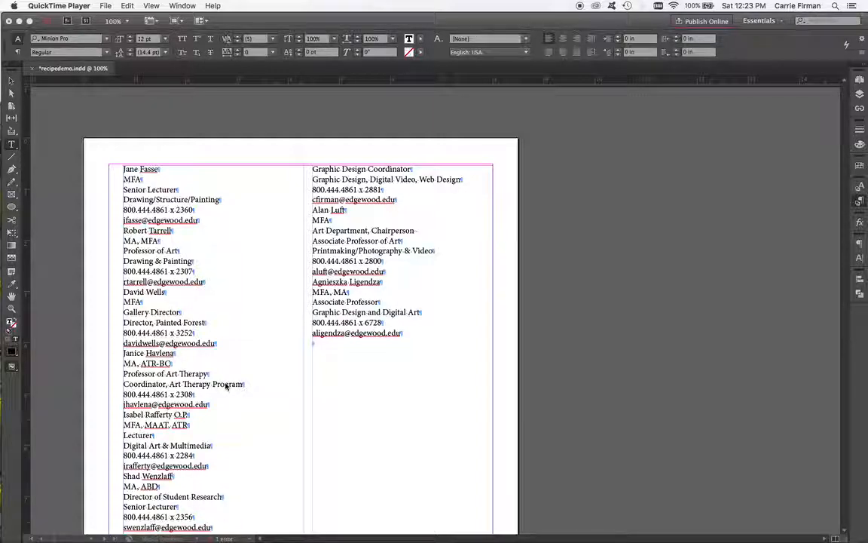
Step: Select the two-column contact text frame and open its Text Frame Options
left_click(229, 384)
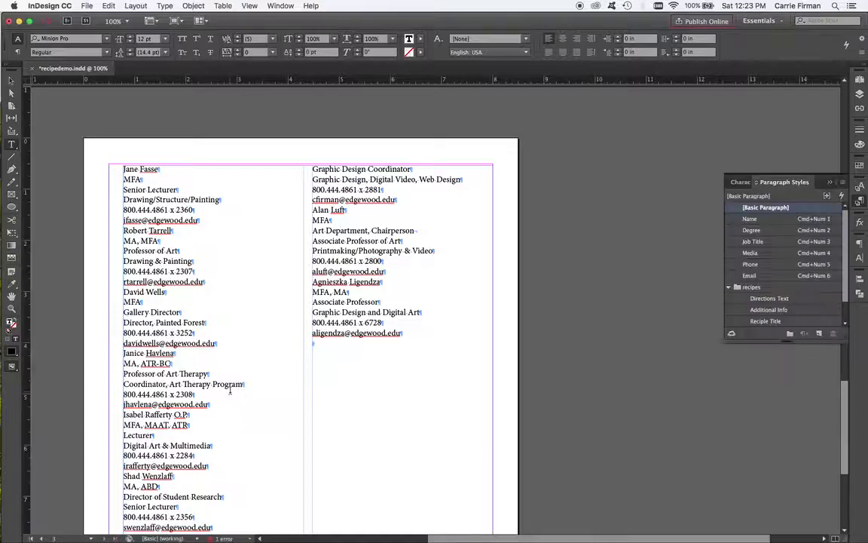
left_click(9, 80)
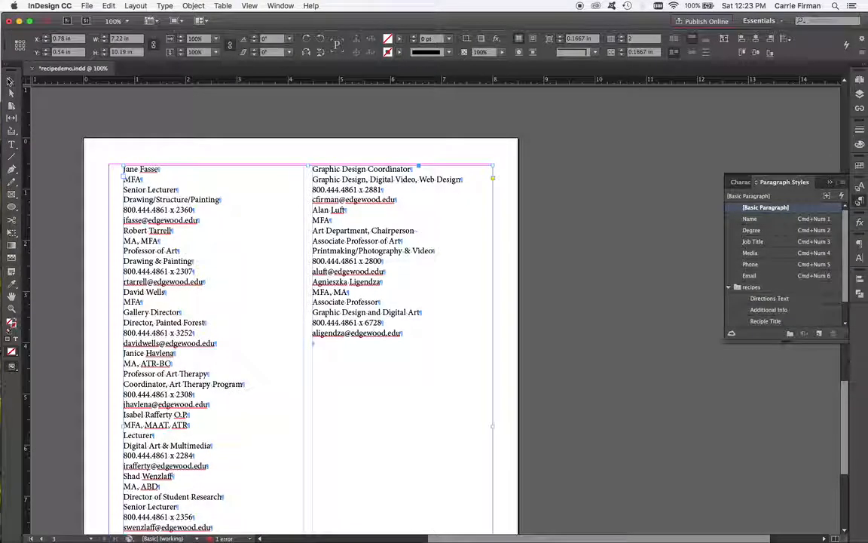
left_click_drag(287, 385, 363, 347)
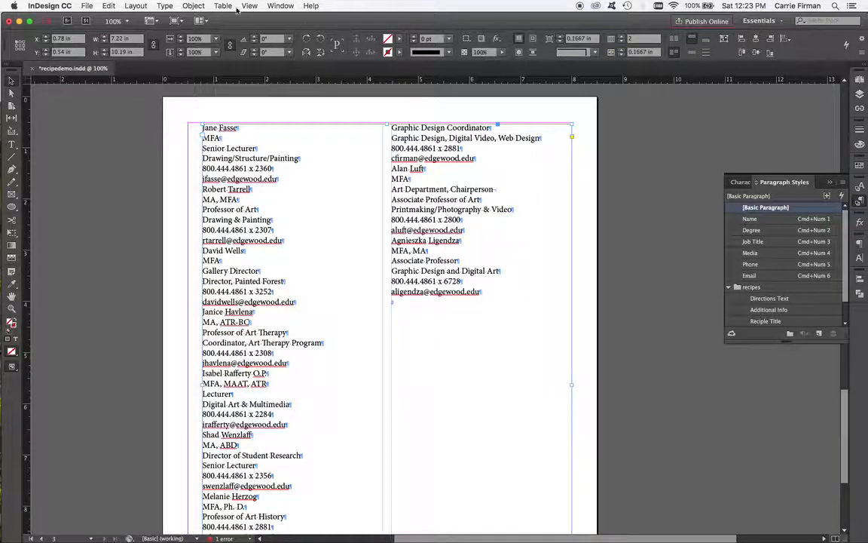
left_click(192, 8)
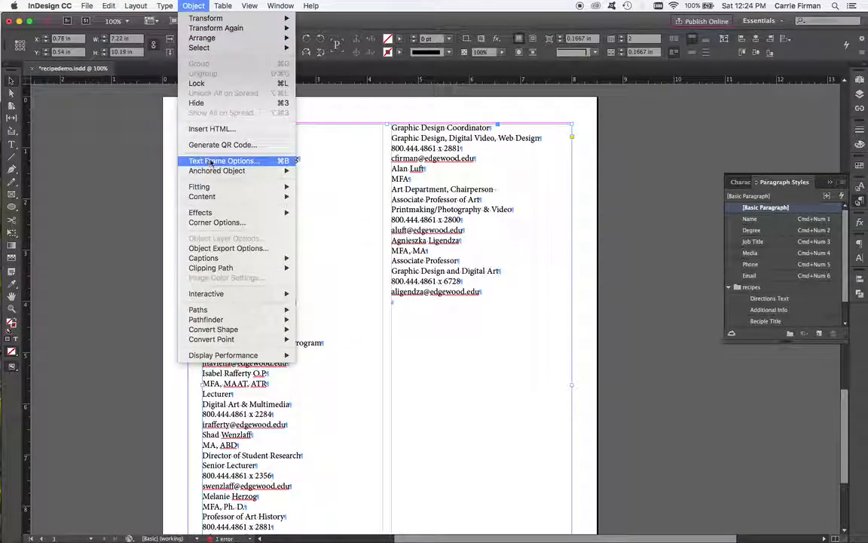
left_click(270, 161)
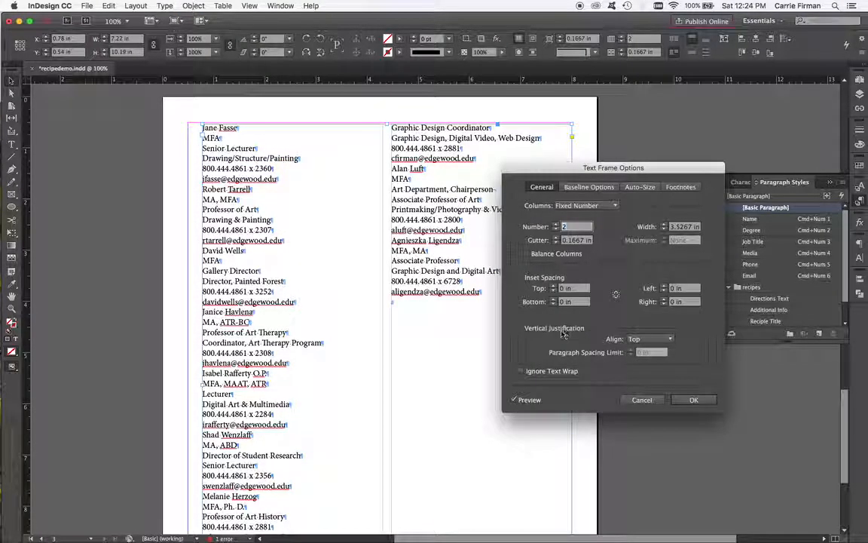
Step: Try centering the frame's vertical justification, then set it back to Top
left_click(650, 339)
left_click(662, 361)
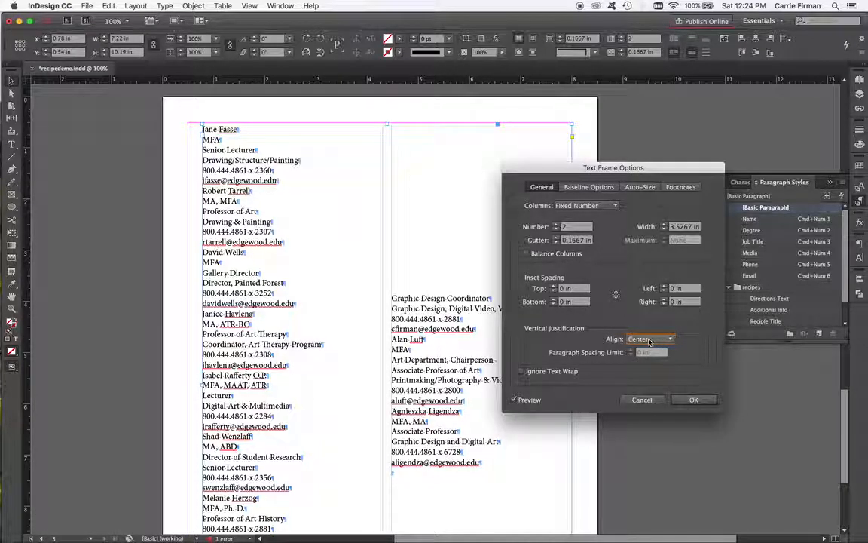
left_click(656, 341)
left_click(652, 351)
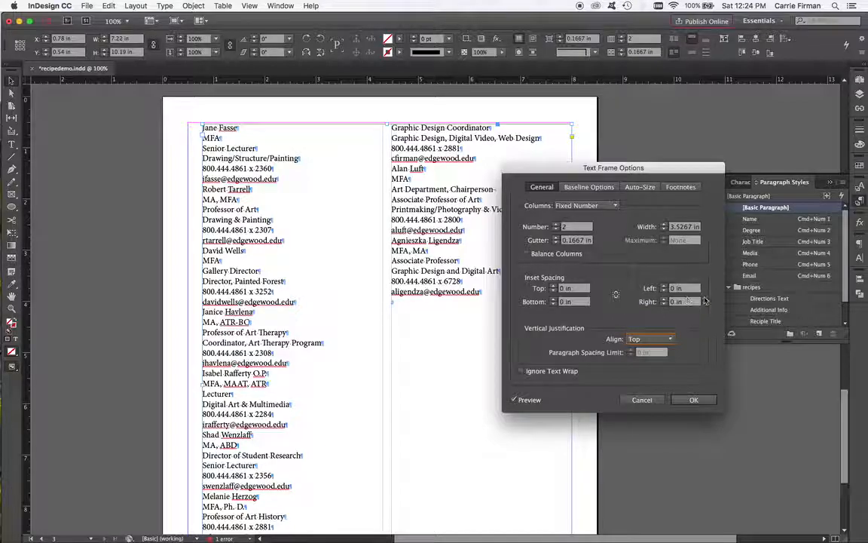
Step: Try a 0.25 in left inset spacing, then return it to 0 in
left_click(664, 286)
left_click(664, 285)
left_click(664, 285)
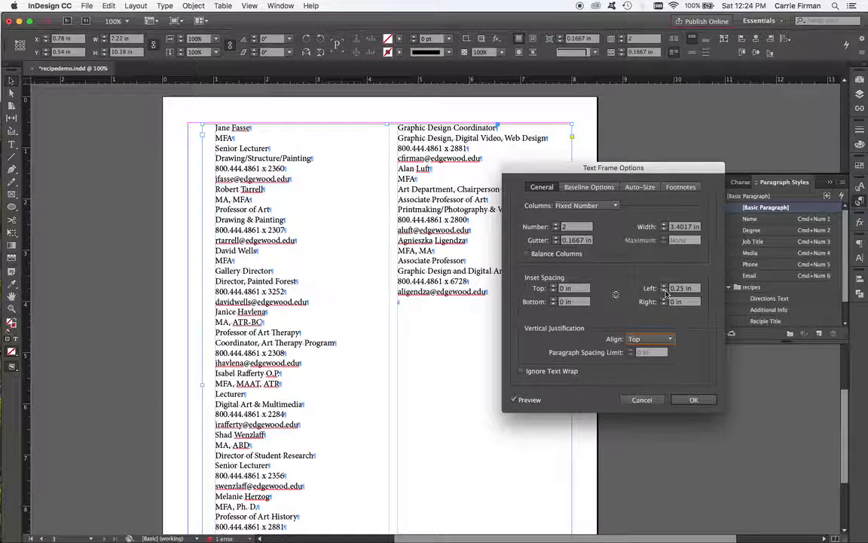
left_click(665, 292)
left_click(665, 292)
left_click(664, 291)
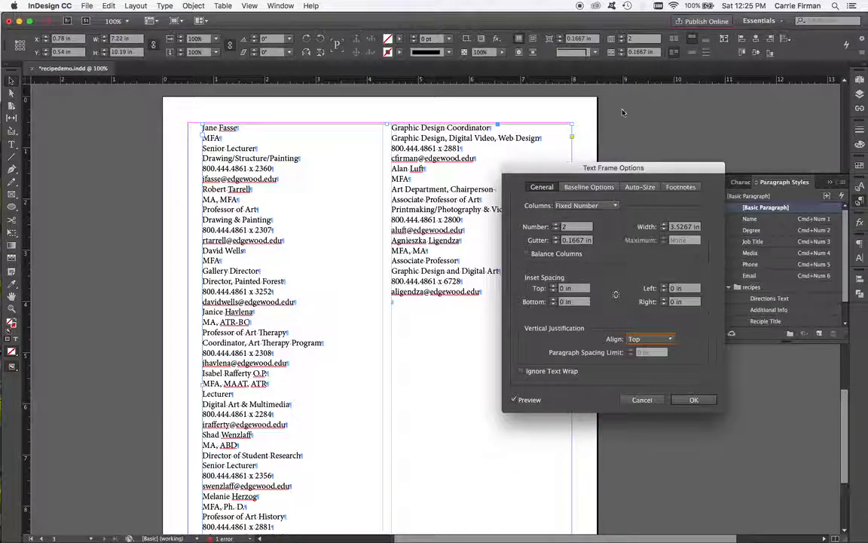
Step: Try 3 columns, then return to 2 columns and confirm the Text Frame Options
left_click(555, 224)
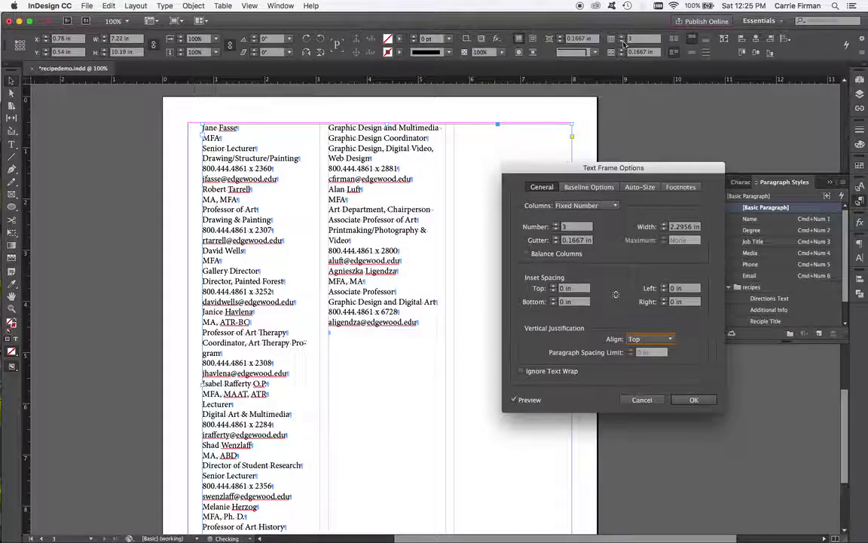
left_click(557, 229)
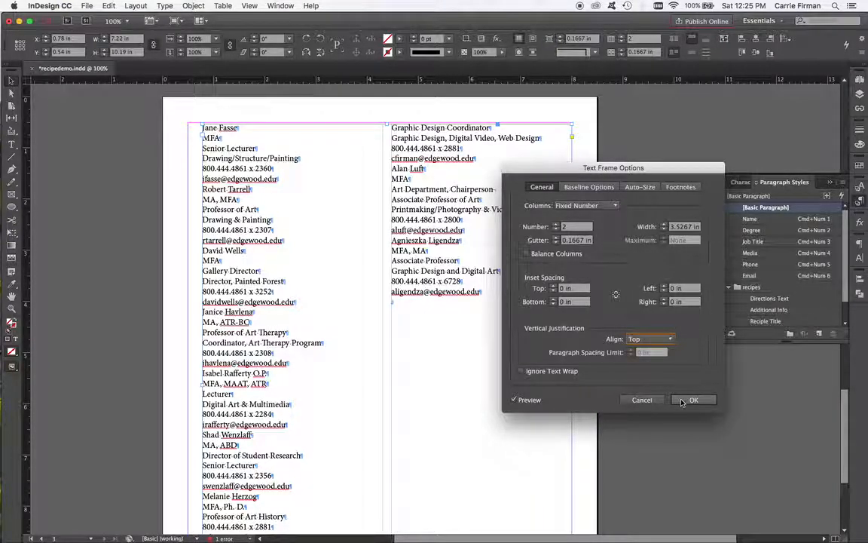
left_click(682, 400)
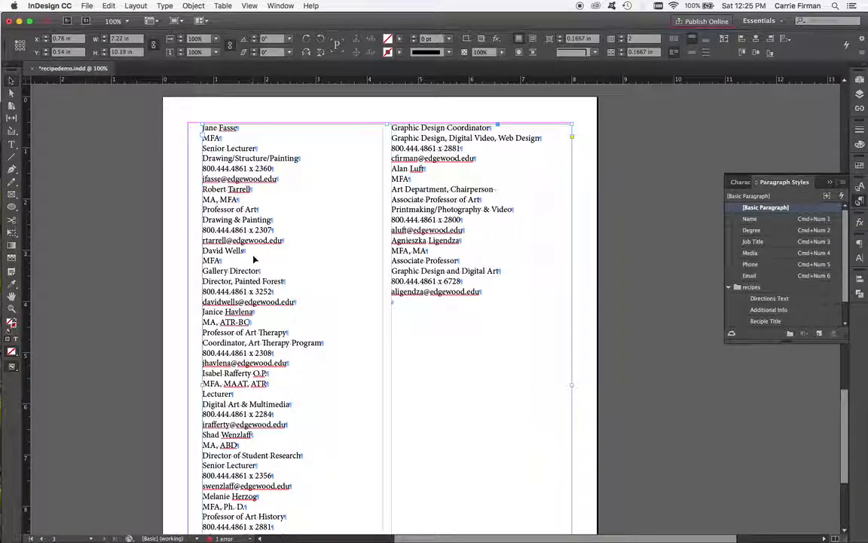
Step: Apply the Name, Degree, Job Title, Media, Phone and Email paragraph styles to the first contact's six lines
key("super+2")
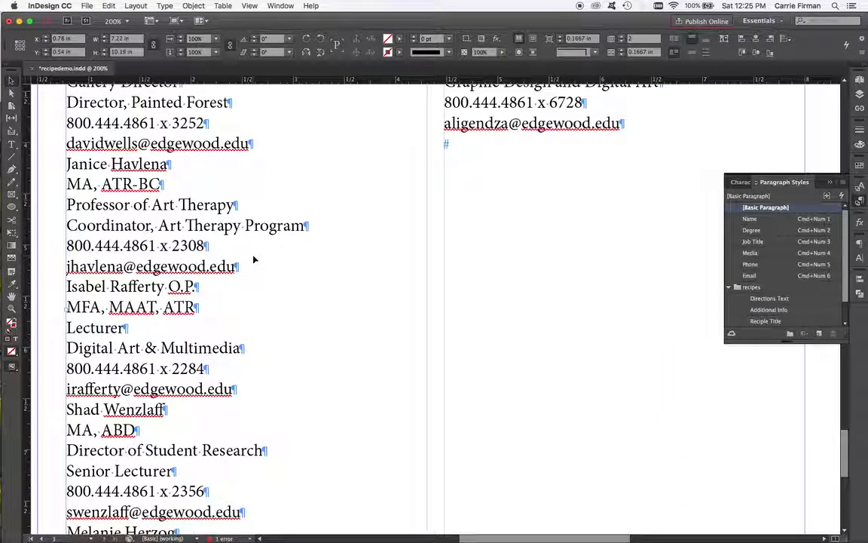
scroll(185, 187, "up", 10)
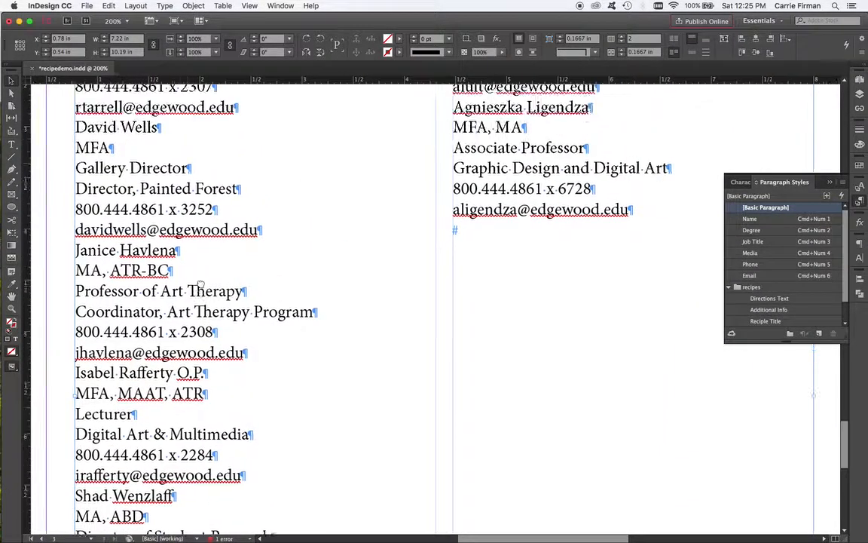
key("t")
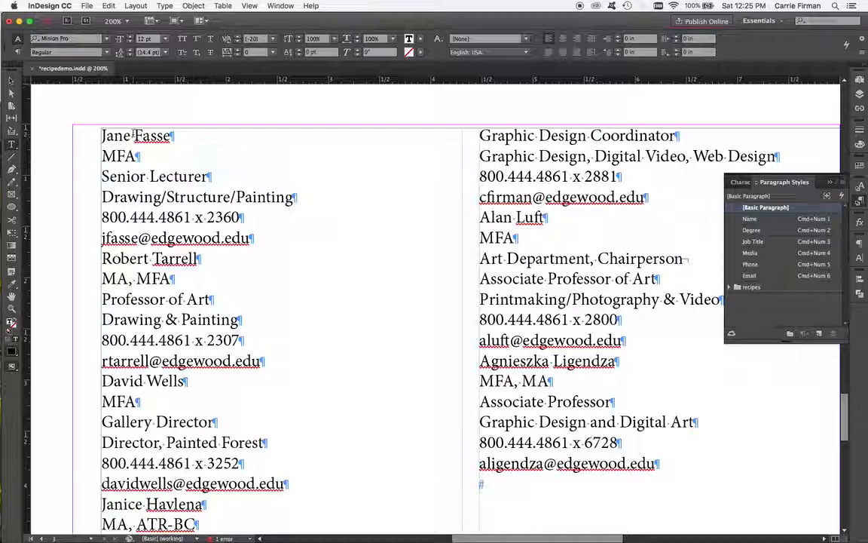
key("super+KP_1")
key("Down")
key("super+KP_2")
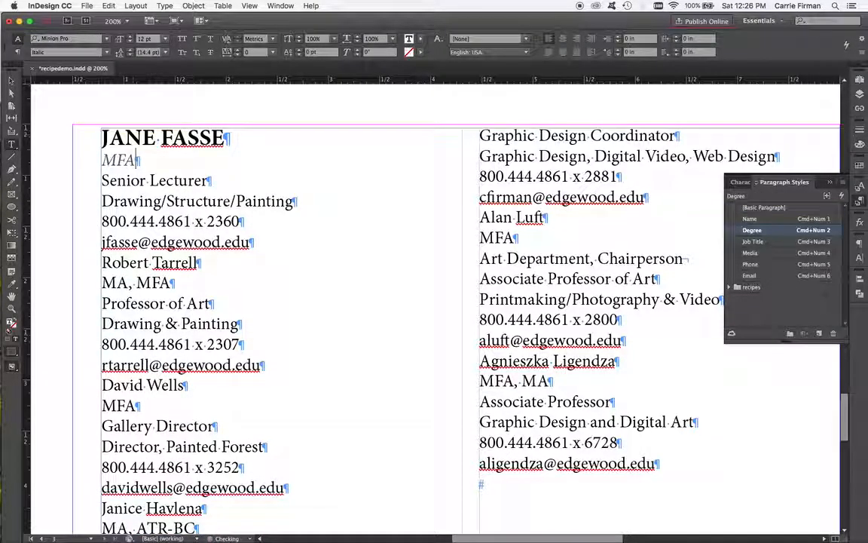
key("Down")
key("super+KP_3")
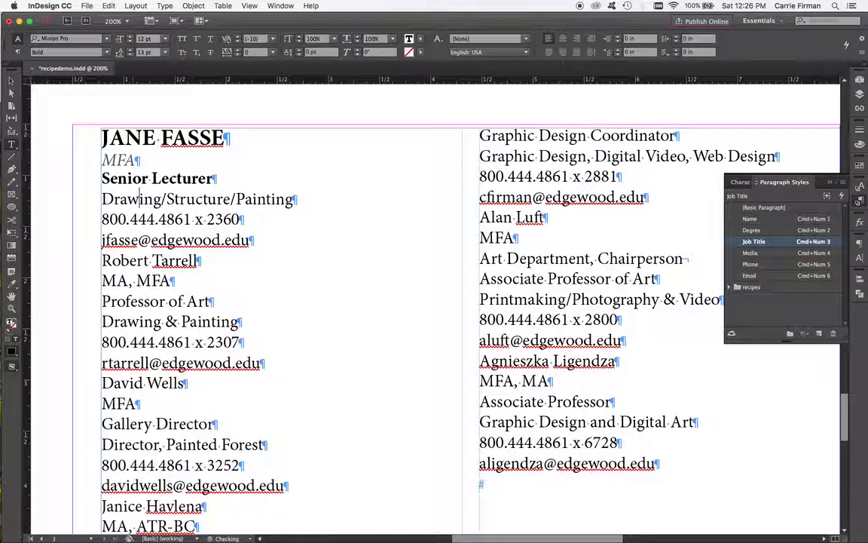
key("Down")
key("super+KP_4")
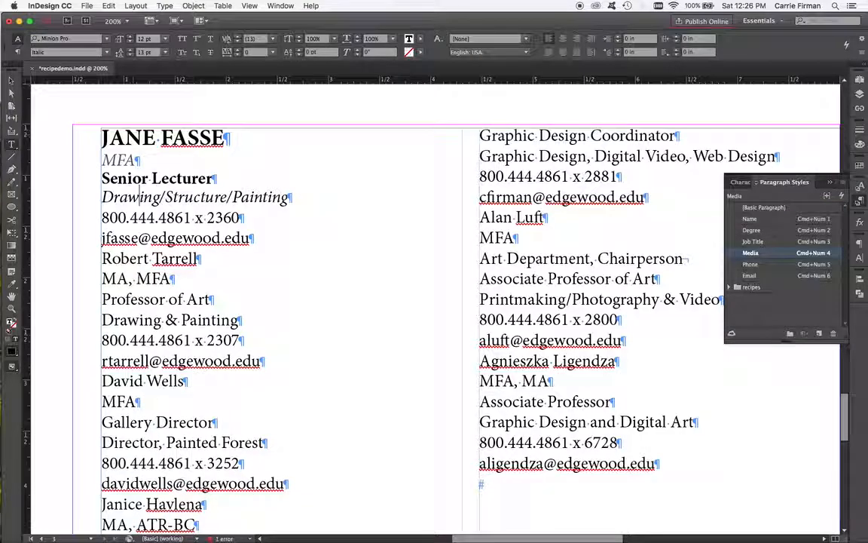
key("Down")
key("super+KP_5")
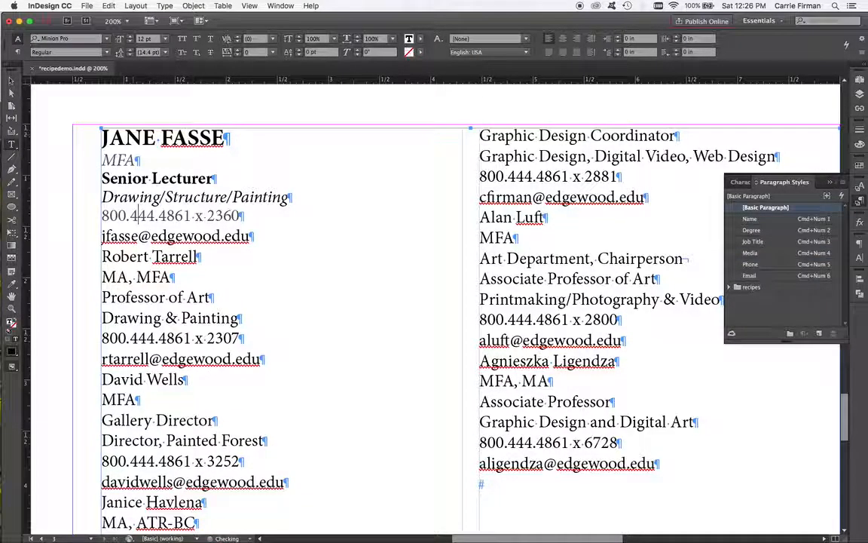
key("super+KP_6")
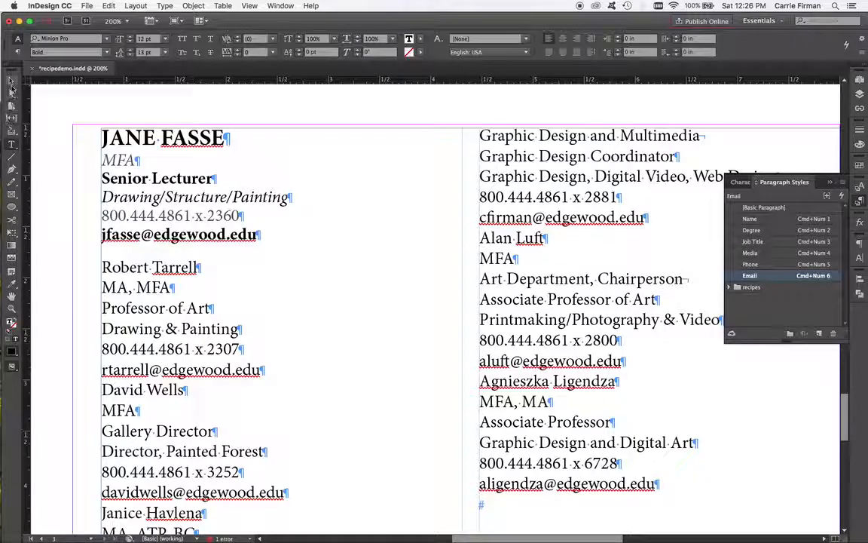
Step: Review the options of each contact paragraph style from Name through Email, checking their Next Style settings
key("Escape")
left_click(89, 110)
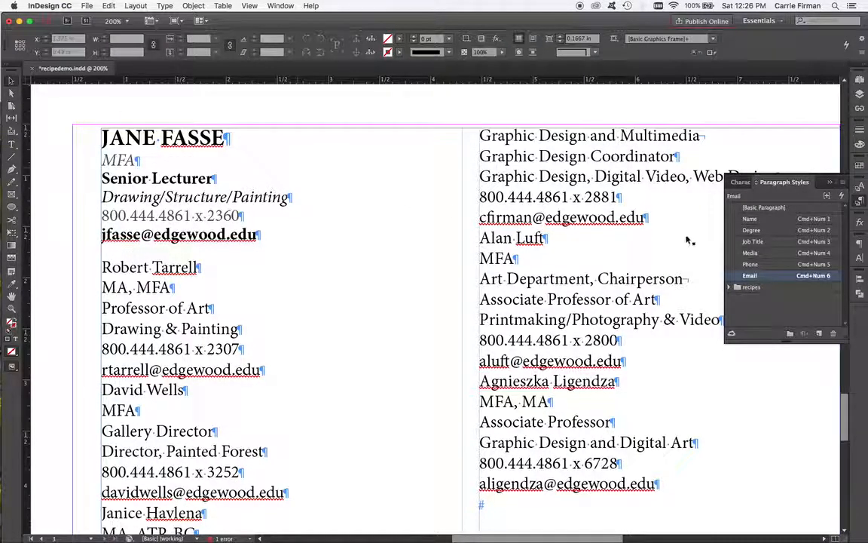
double_click(754, 218)
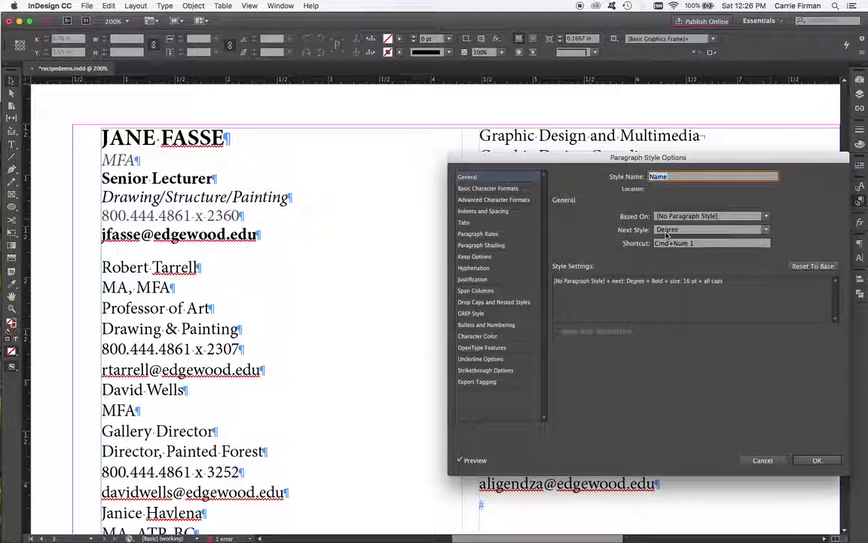
key("Return")
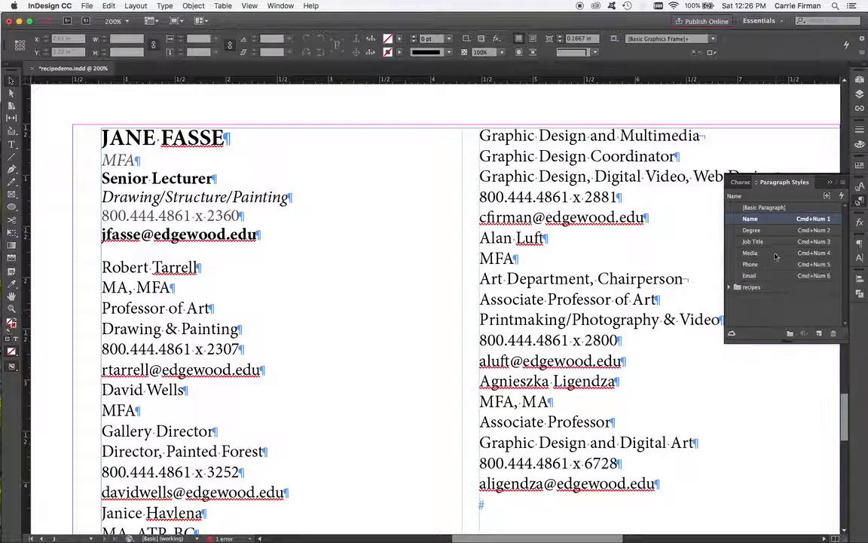
double_click(774, 231)
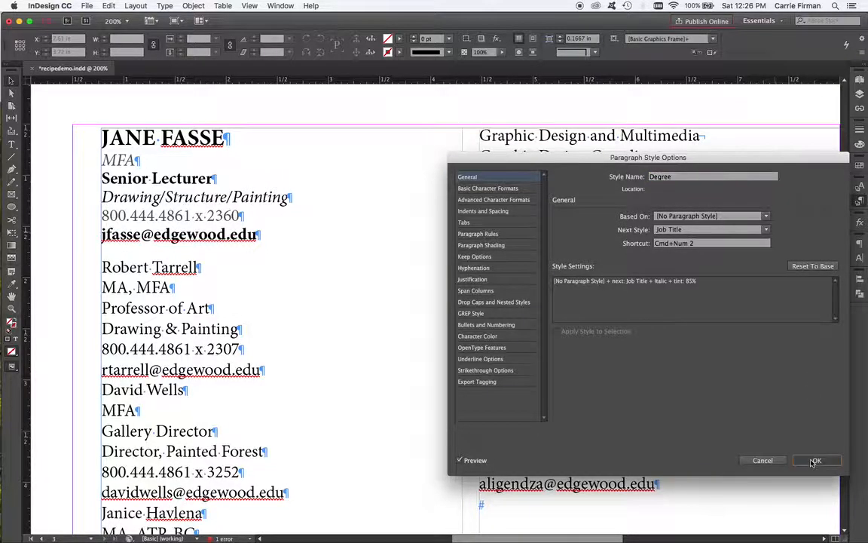
left_click(810, 459)
double_click(775, 241)
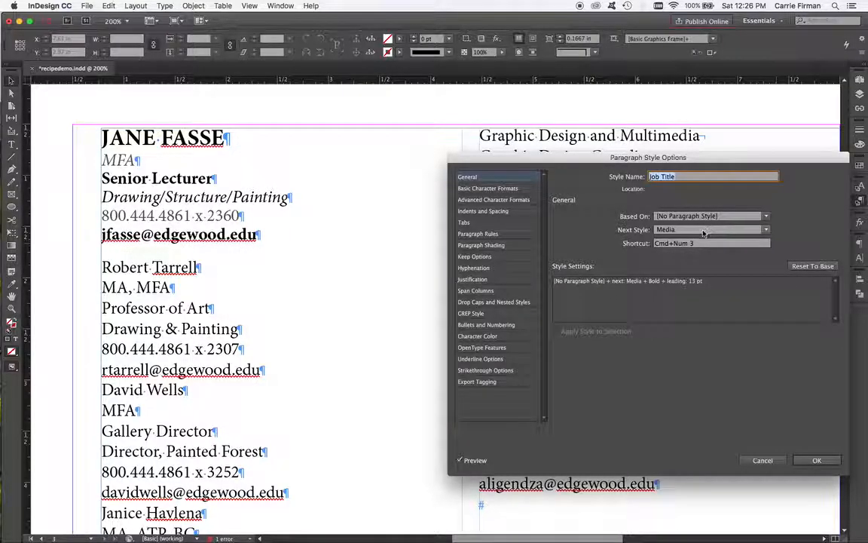
left_click(812, 461)
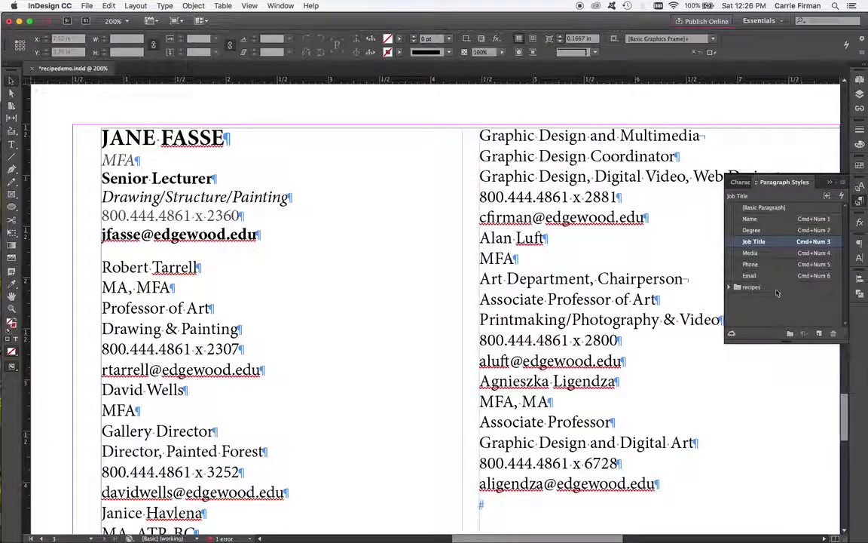
double_click(767, 254)
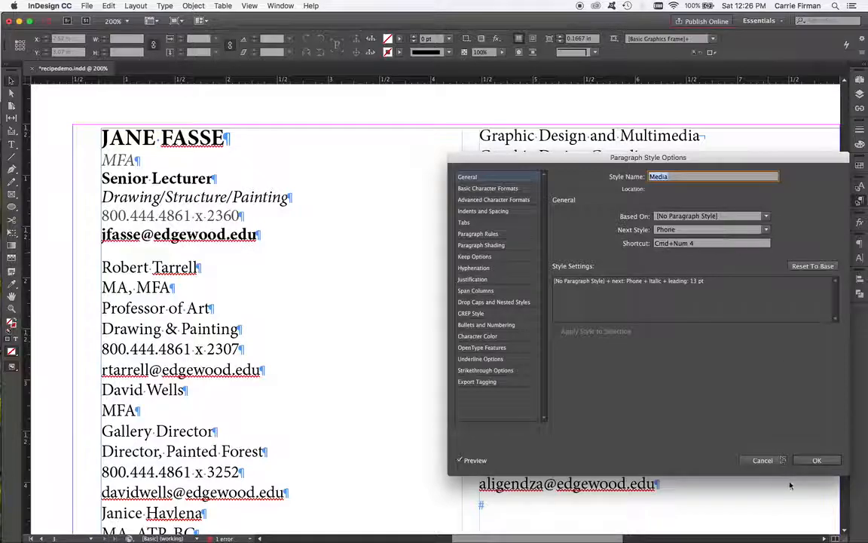
left_click(810, 460)
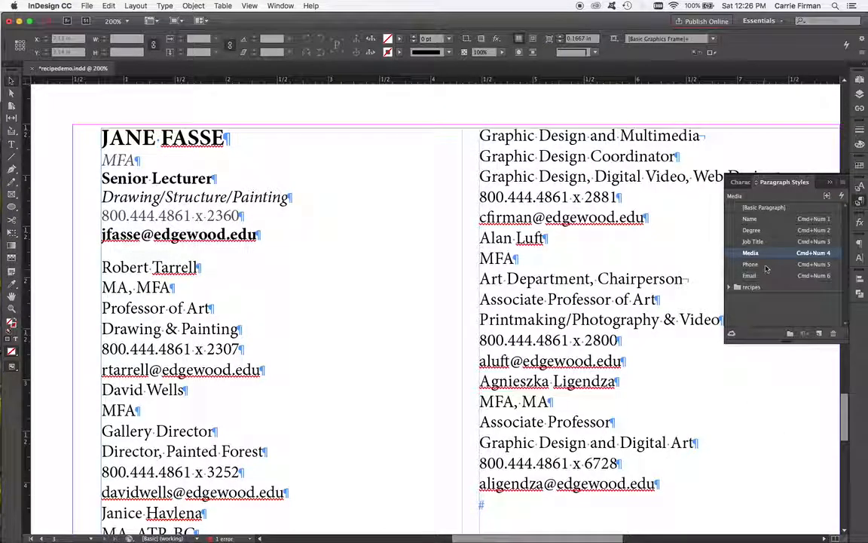
double_click(766, 265)
left_click(817, 460)
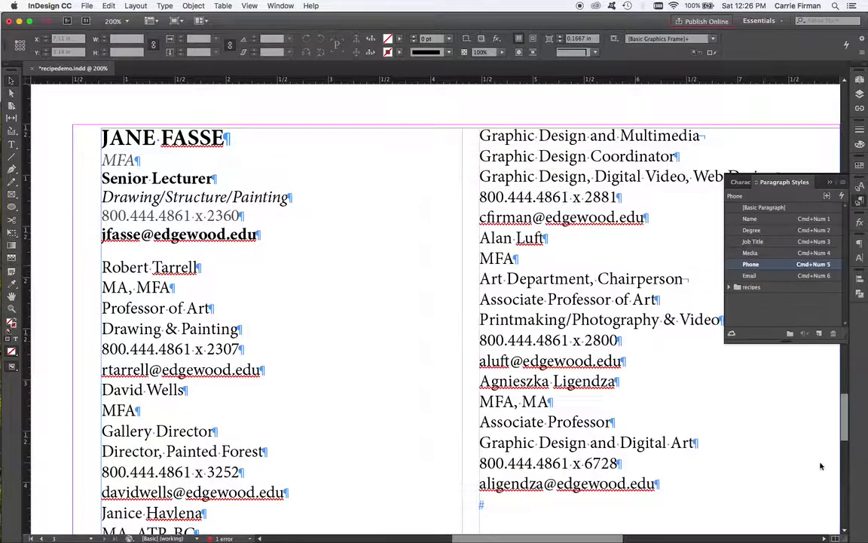
double_click(781, 276)
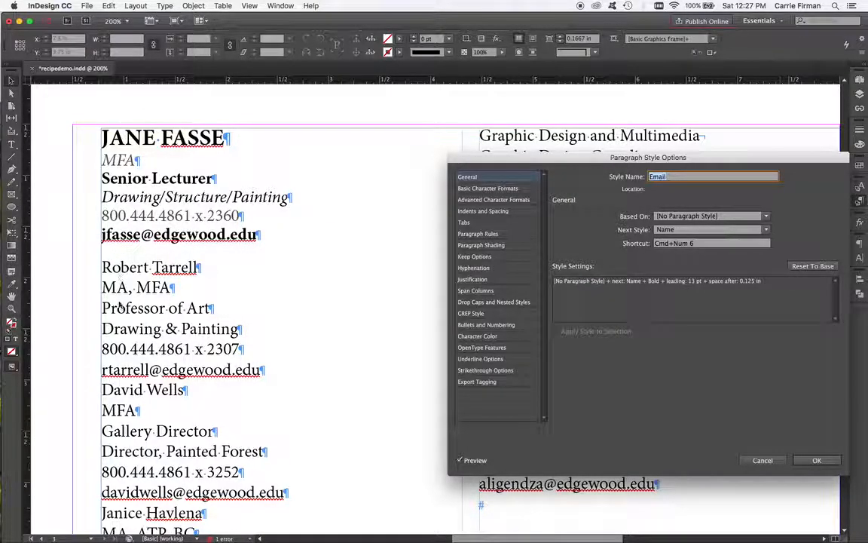
left_click(807, 462)
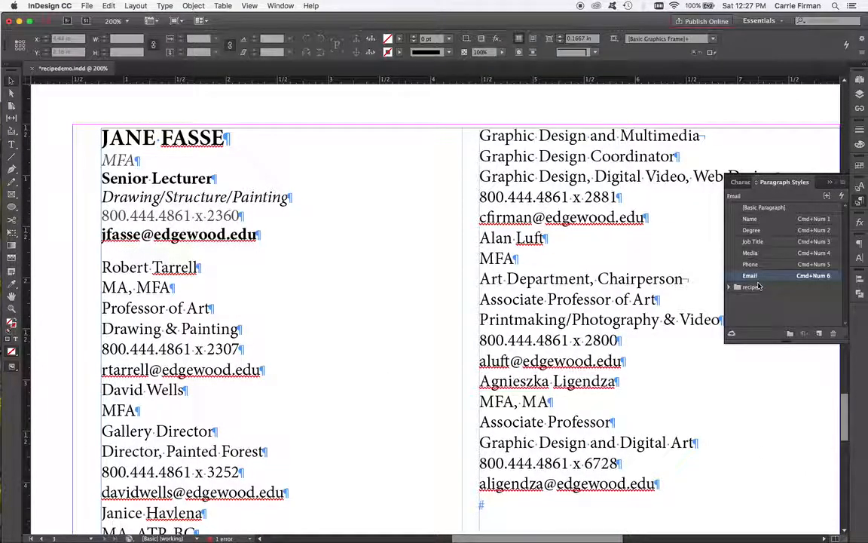
Step: Select the second contact's six lines and apply the Name style then Next Style to them
double_click(154, 331)
scroll(153, 327, "down", 1)
scroll(153, 324, "down", 2)
left_click_drag(153, 234, 146, 333)
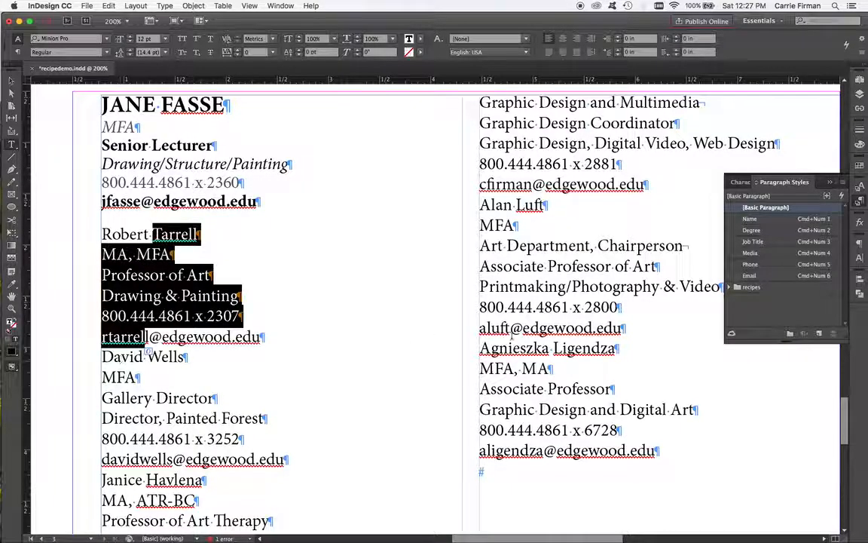
right_click(760, 220)
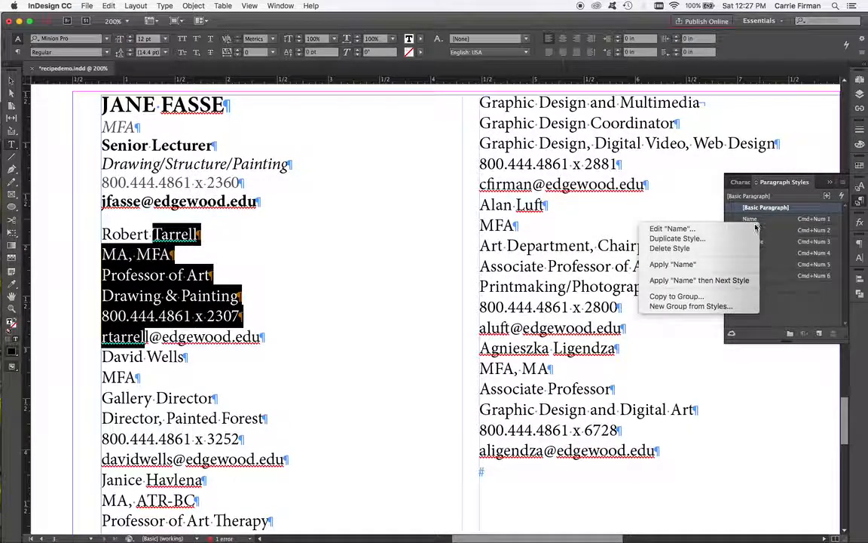
left_click(732, 282)
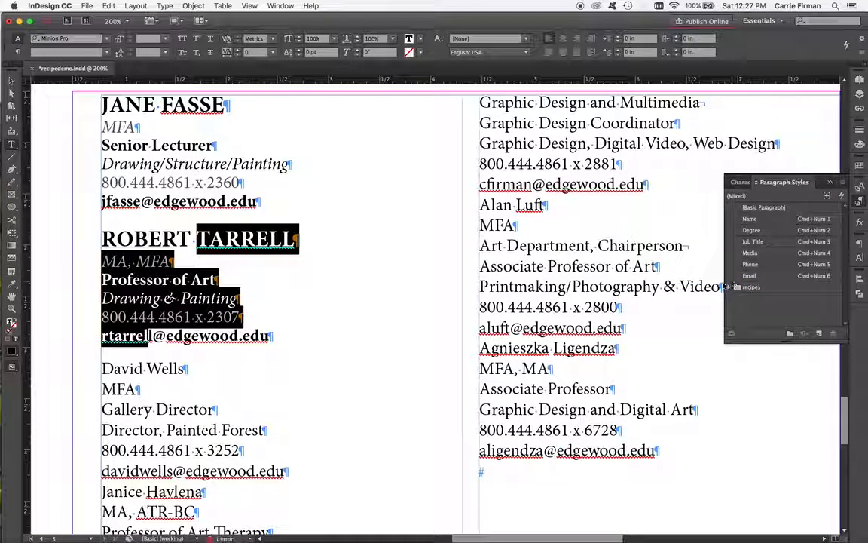
left_click(164, 345)
left_click(163, 346)
scroll(231, 345, "down", 3)
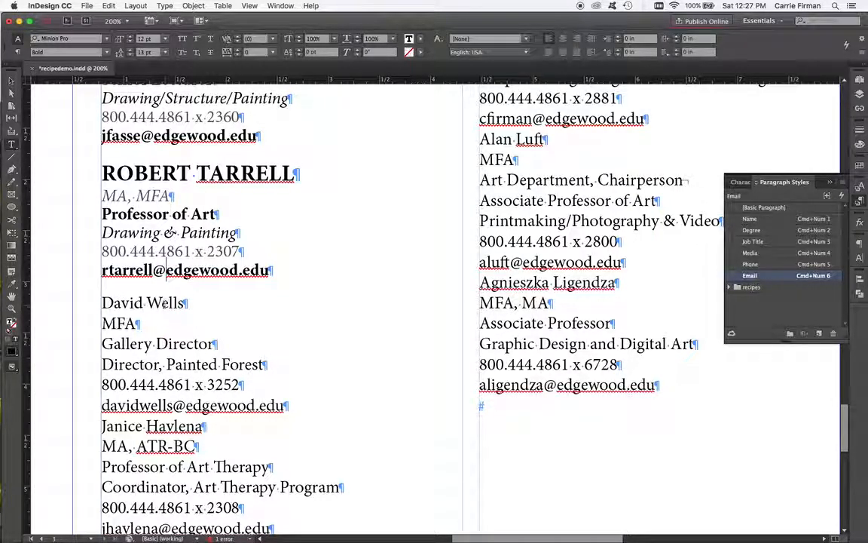
left_click_drag(139, 344, 141, 364)
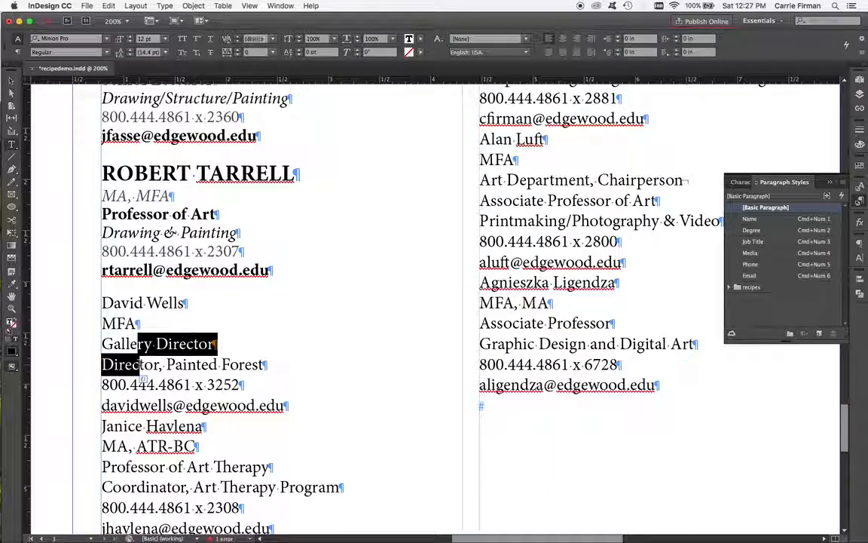
left_click(155, 364)
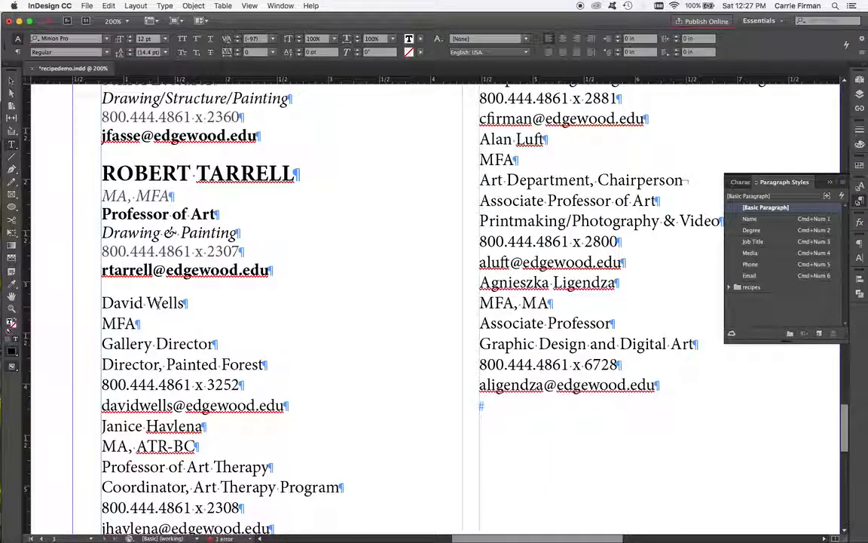
key("super+KP_1")
key("Down")
key("super+KP_2")
key("Down")
key("super+KP_3")
key("Down")
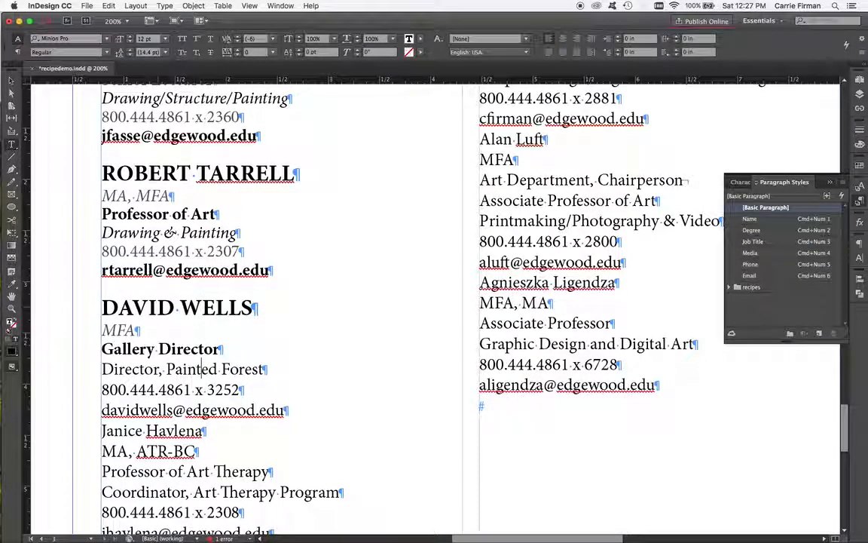
key("super+KP_3")
key("Down")
key("super+KP_5")
key("Down")
key("super+KP_6")
scroll(194, 363, "down", 5)
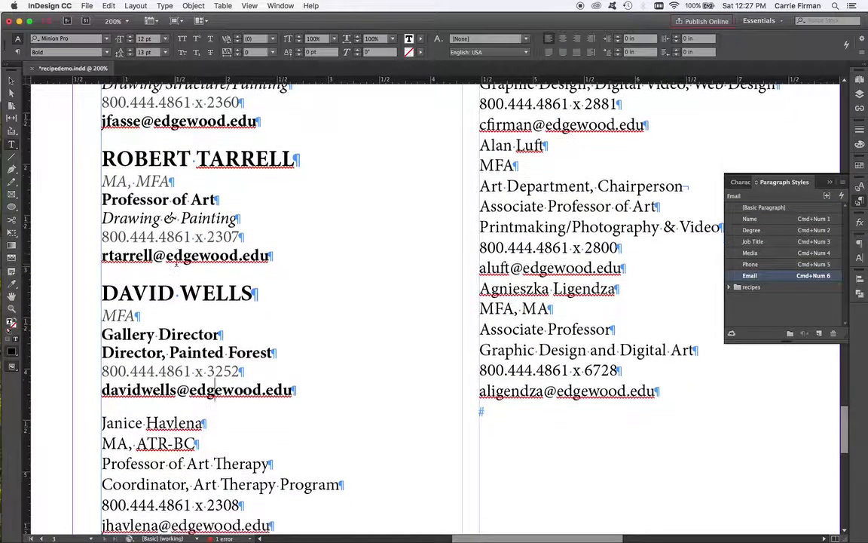
scroll(214, 294, "down", 2)
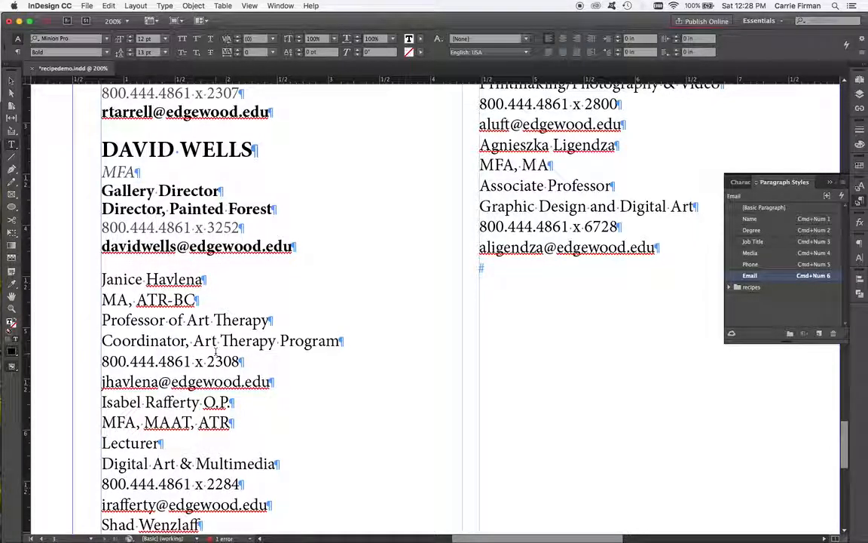
left_click(348, 340)
key("Return")
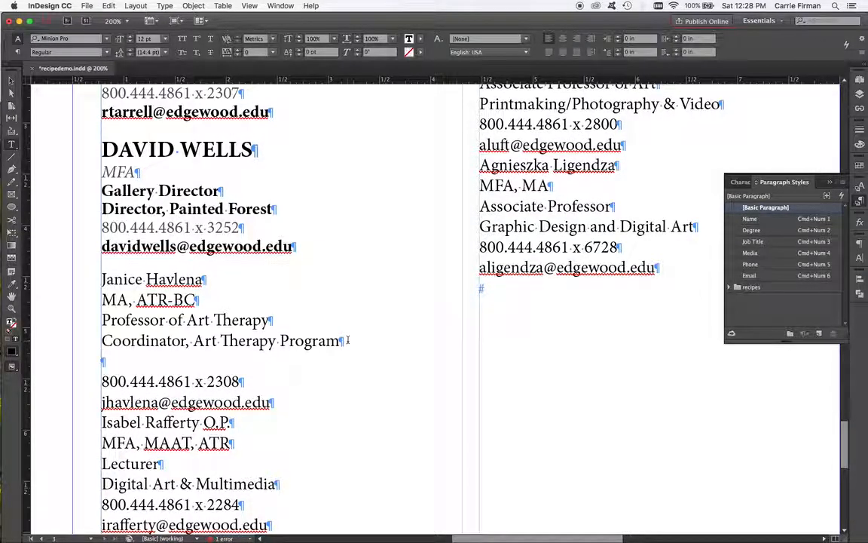
type("Ar")
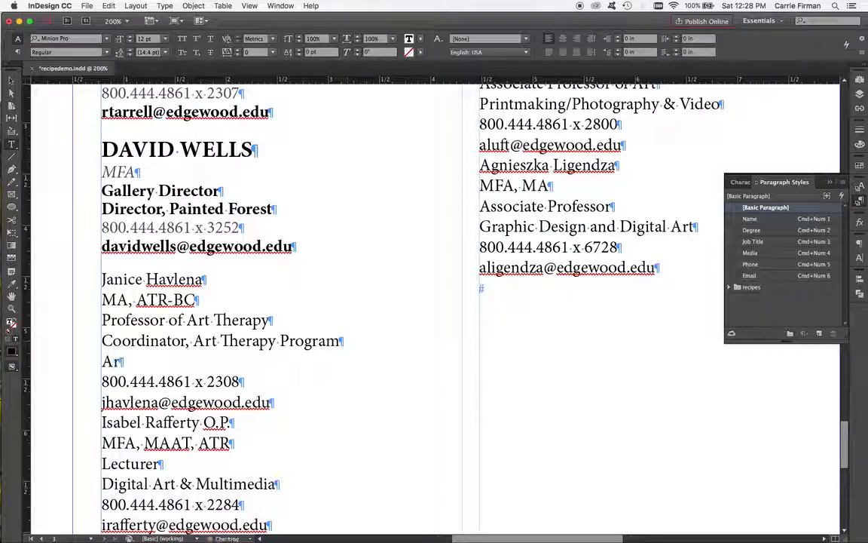
type("t Therapy")
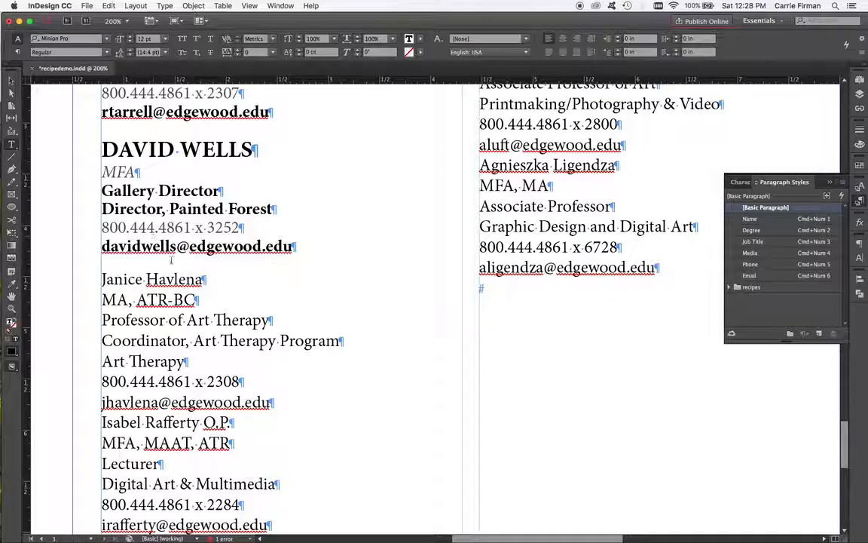
Step: Replace the paragraph break between "Professor of Art Therapy" and "Coordinator, Art Therapy Program" with a forced line break
left_click_drag(253, 320, 259, 341)
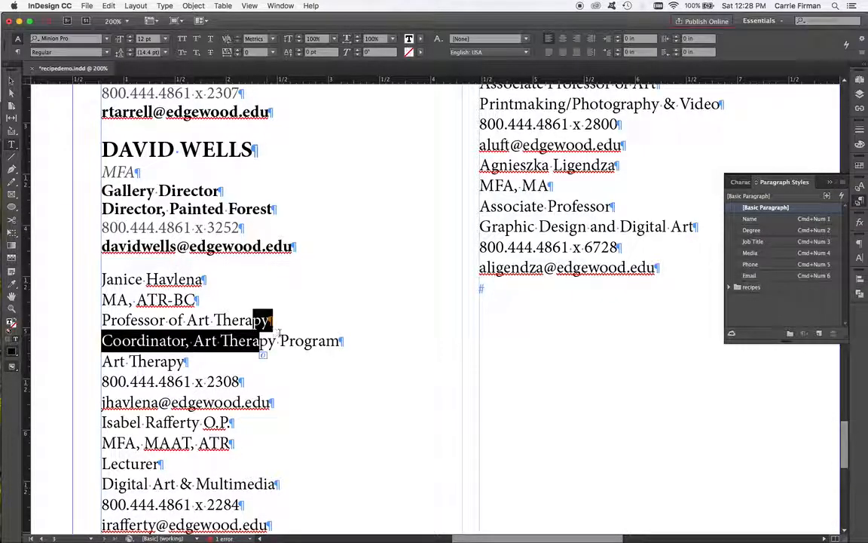
left_click(279, 340)
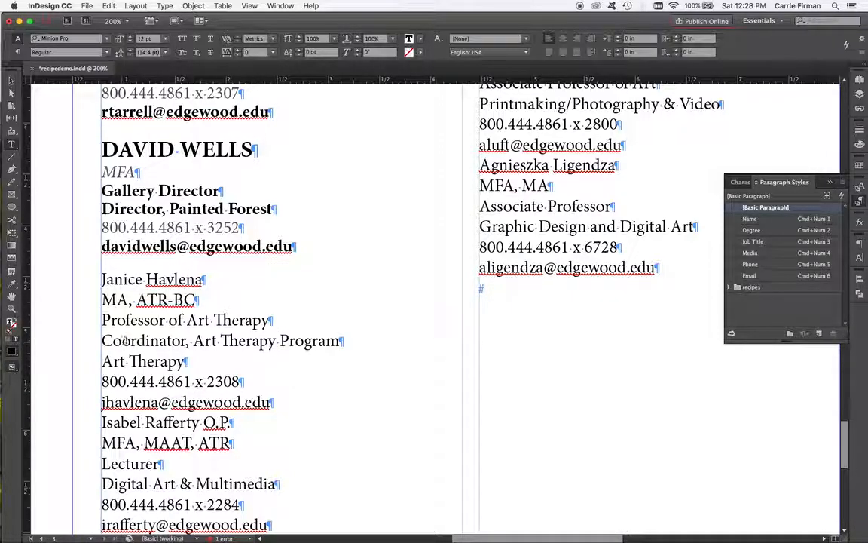
key("BackSpace")
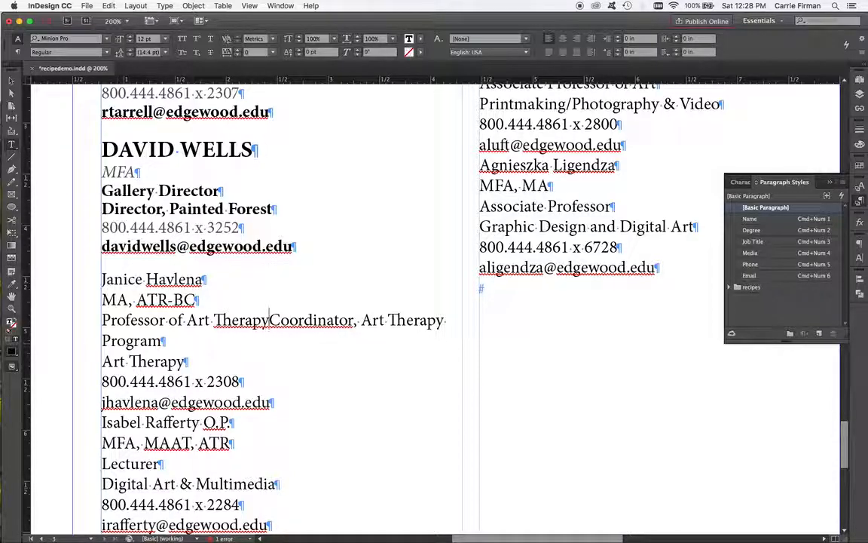
key("shift+Return")
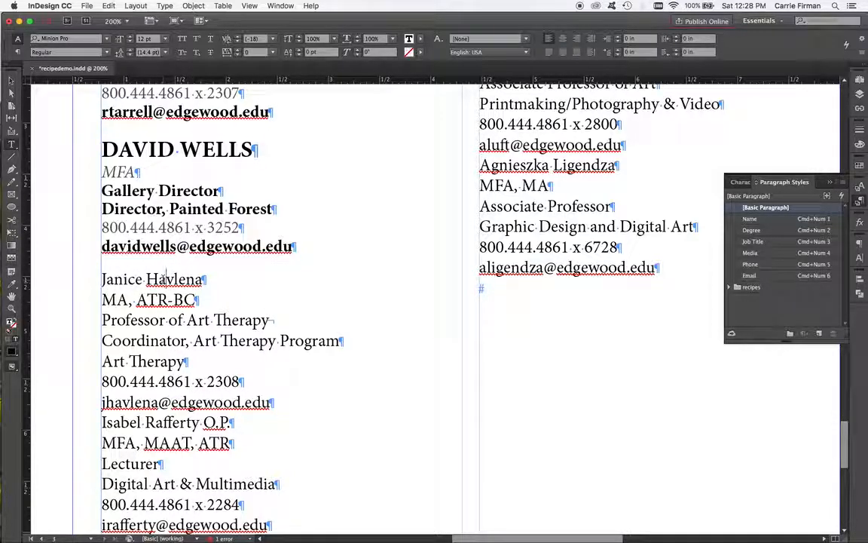
key("super+KP_1")
key("super+KP_2")
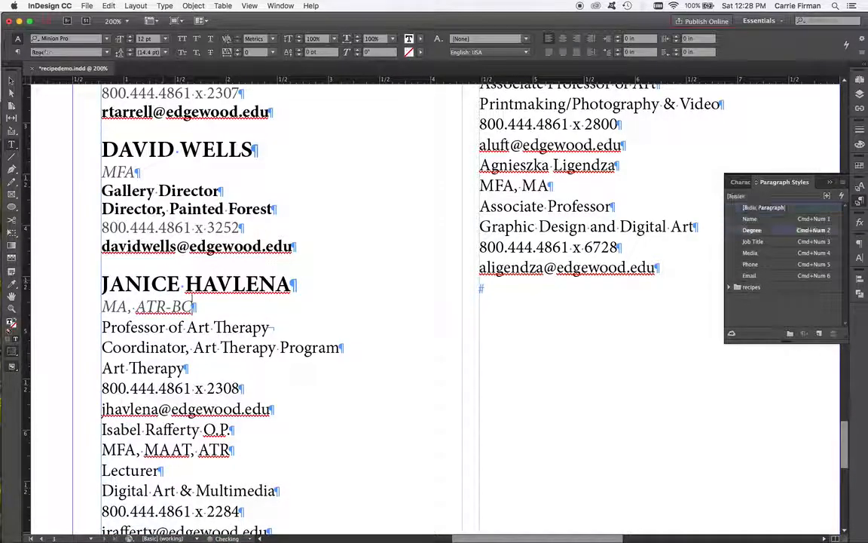
key("Down")
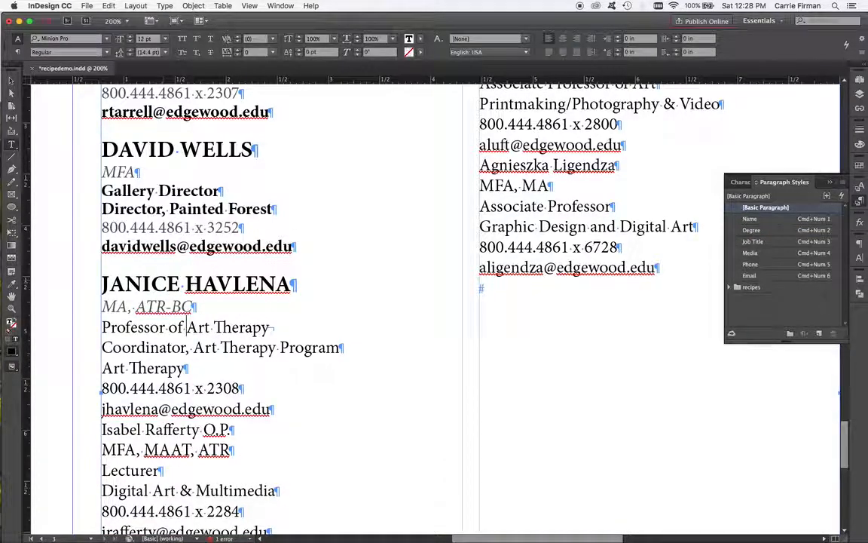
key("super+KP_3")
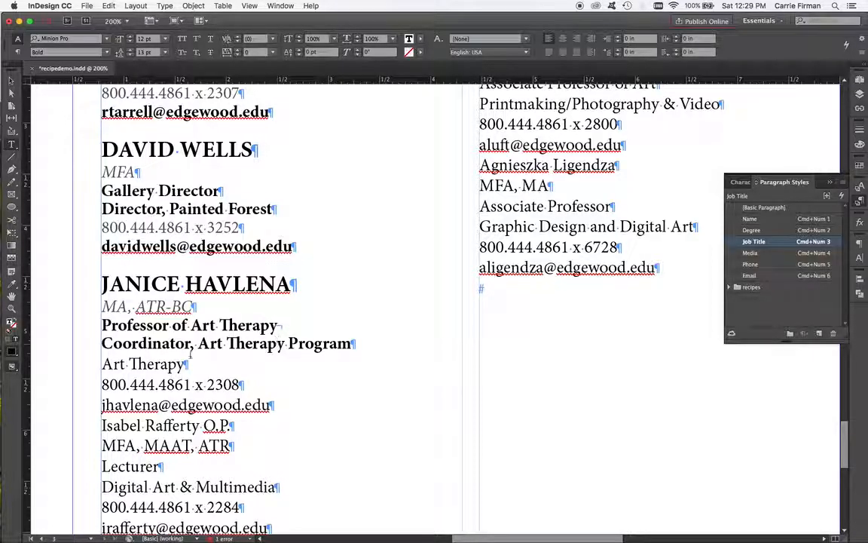
left_click(139, 364)
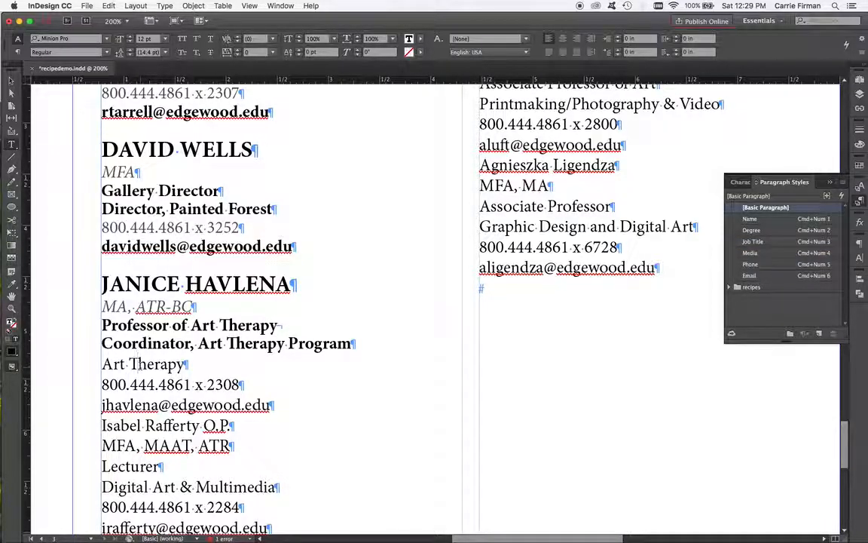
key("super+KP_4")
key("super+KP_5")
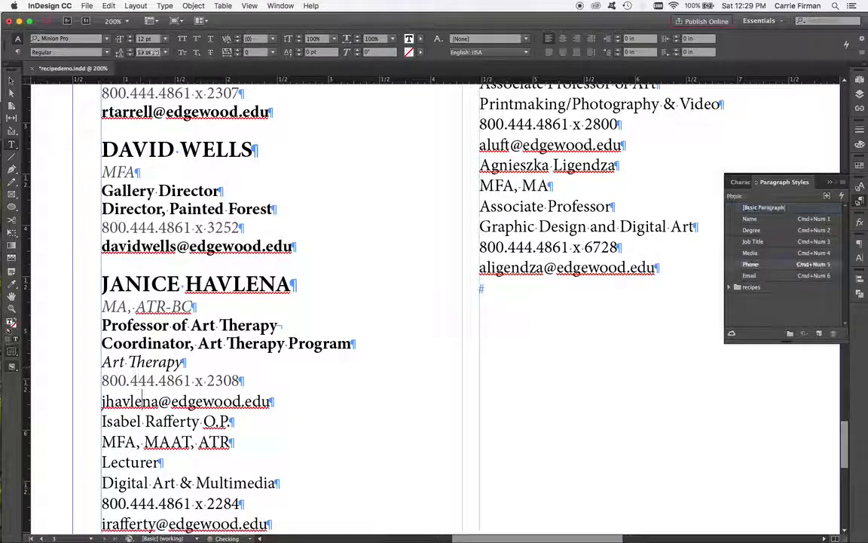
left_click(143, 401)
key("super+KP_6")
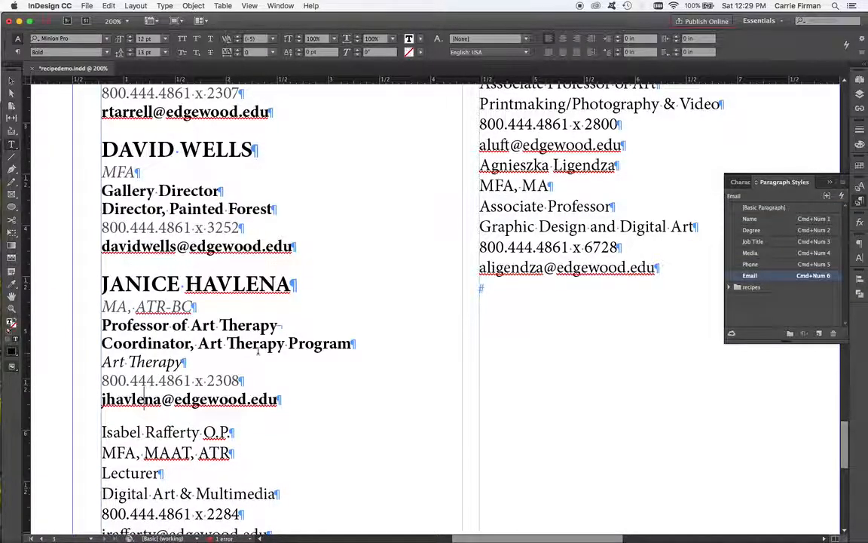
scroll(253, 353, "down", 1)
scroll(254, 353, "down", 2)
scroll(258, 351, "down", 4)
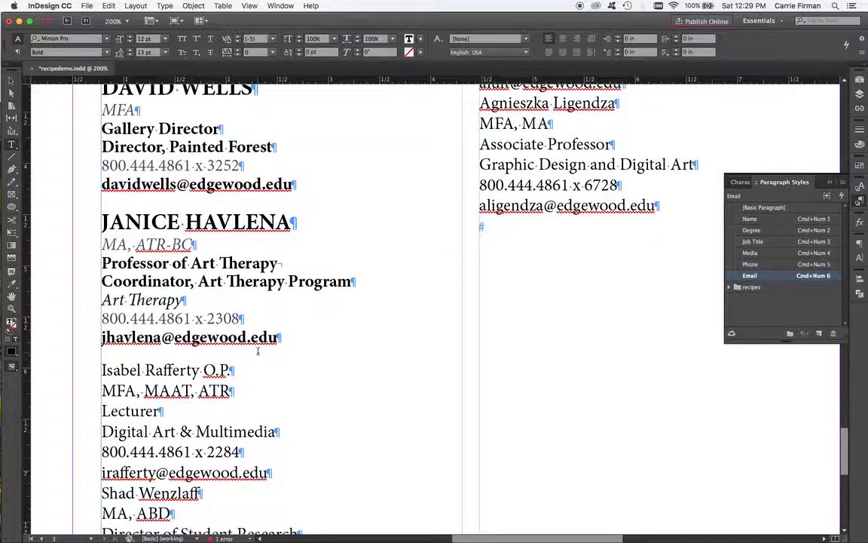
scroll(258, 351, "down", 1)
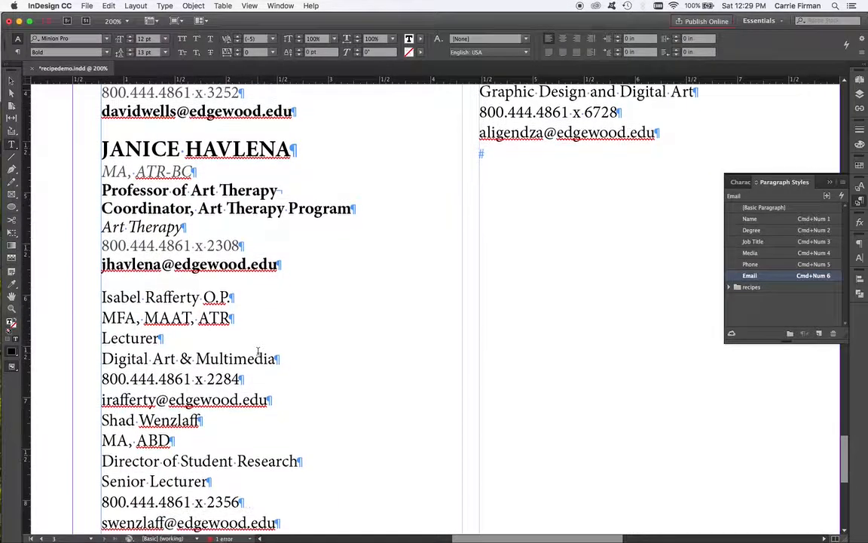
left_click_drag(204, 297, 209, 399)
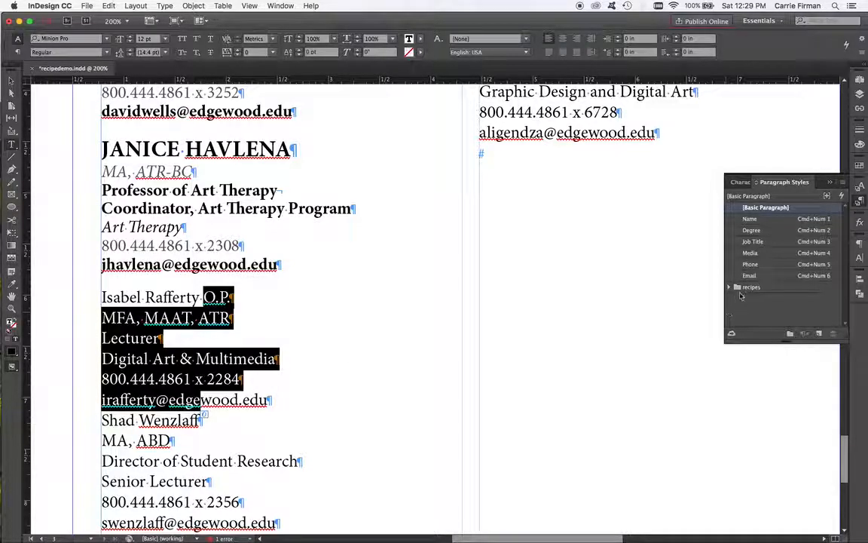
right_click(749, 220)
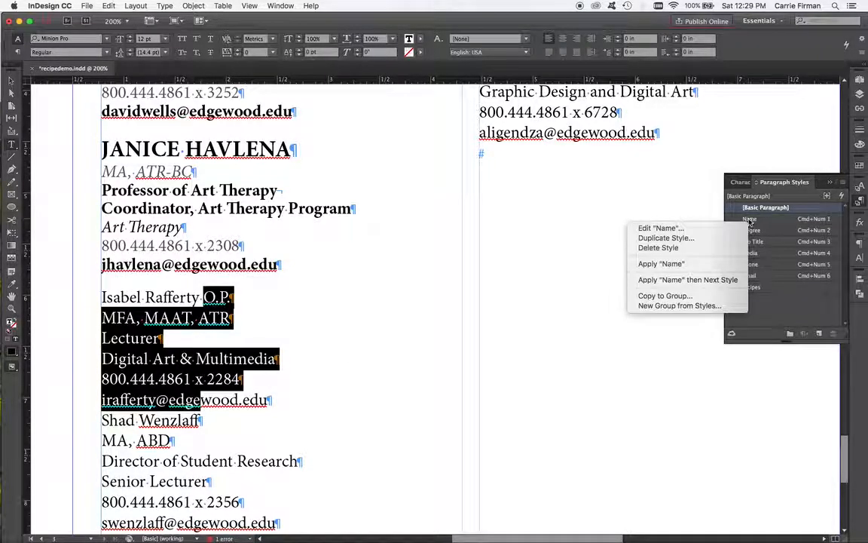
left_click(719, 281)
scroll(283, 404, "down", 5)
scroll(171, 400, "down", 2)
scroll(176, 382, "down", 1)
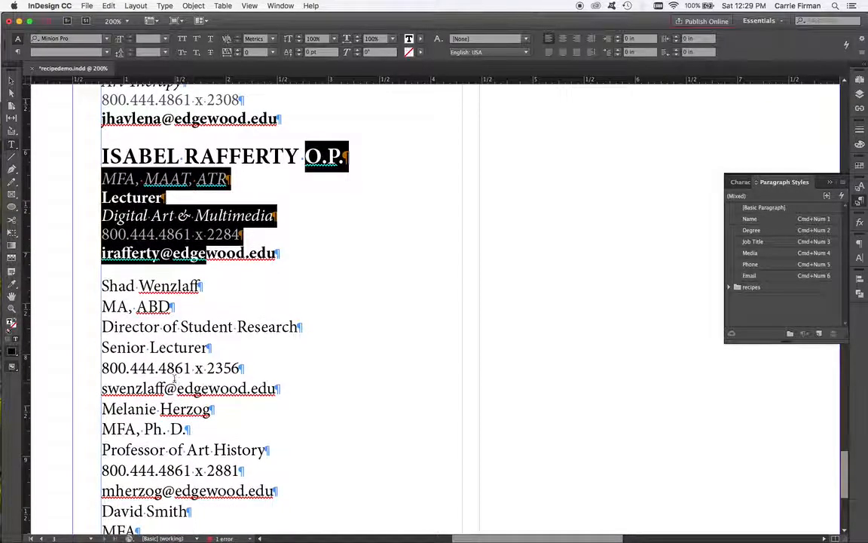
left_click(208, 348)
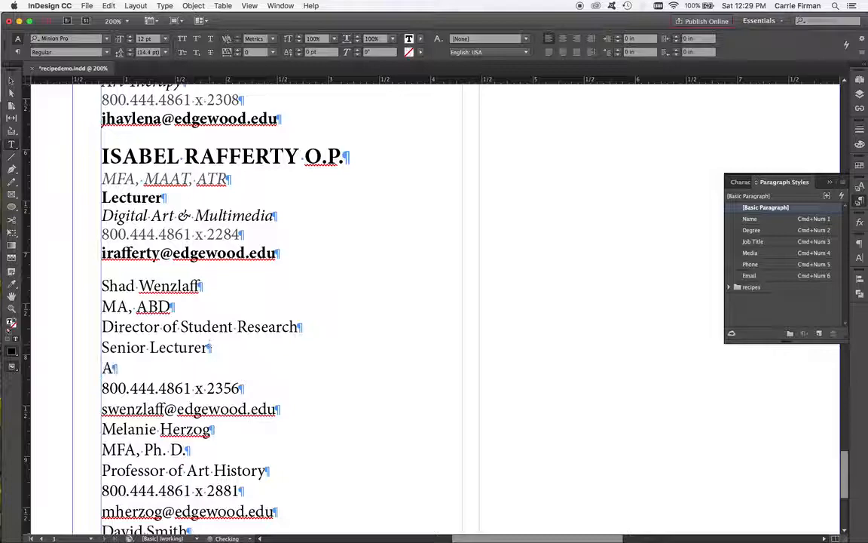
type("r")
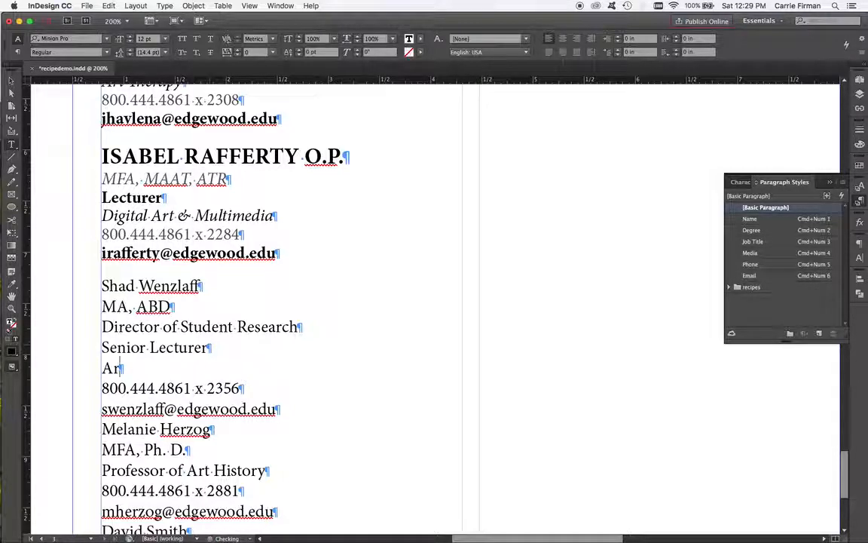
type("t History: Graphic Design")
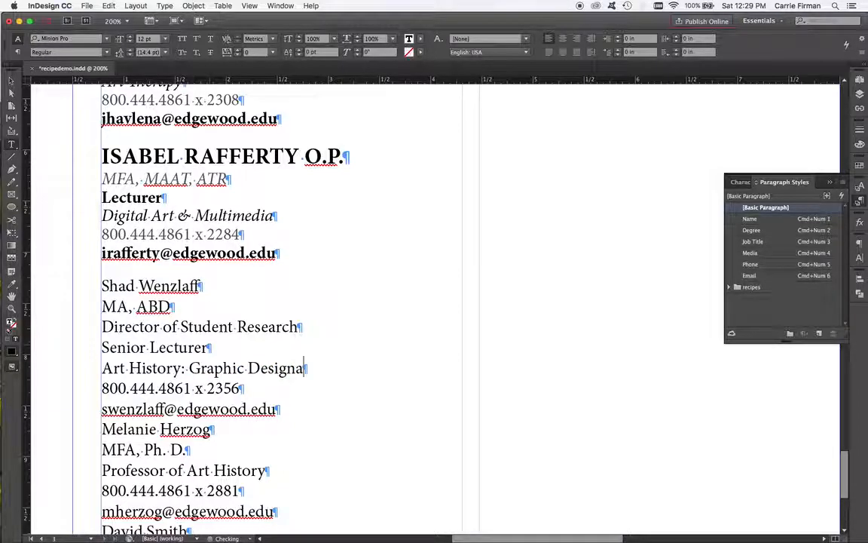
type(" and Western")
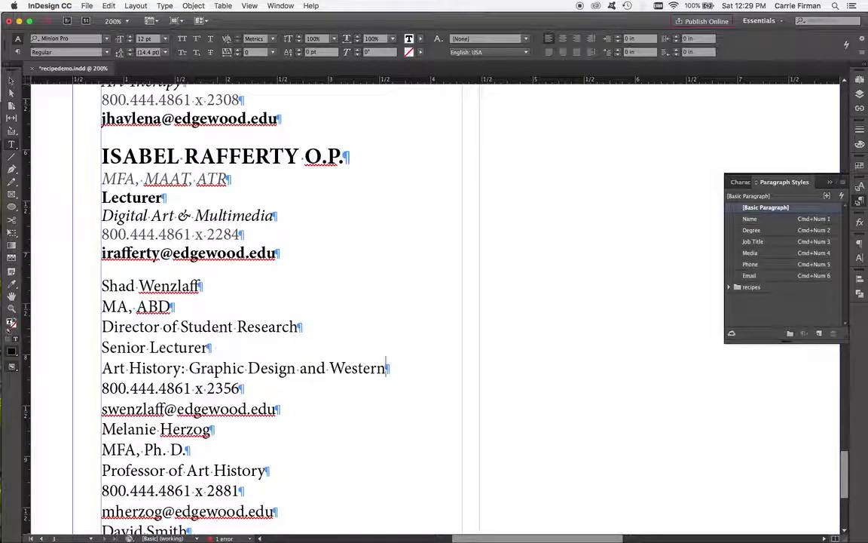
Step: Replace the paragraph break between "Director of Student Research" and "Senior Lecturer" with a forced line break
left_click(103, 348)
key("BackSpace")
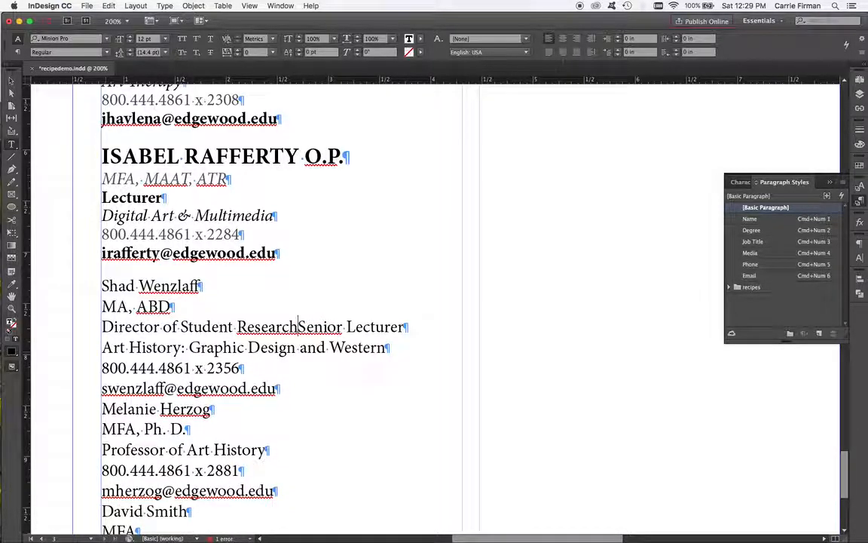
key("shift+Return")
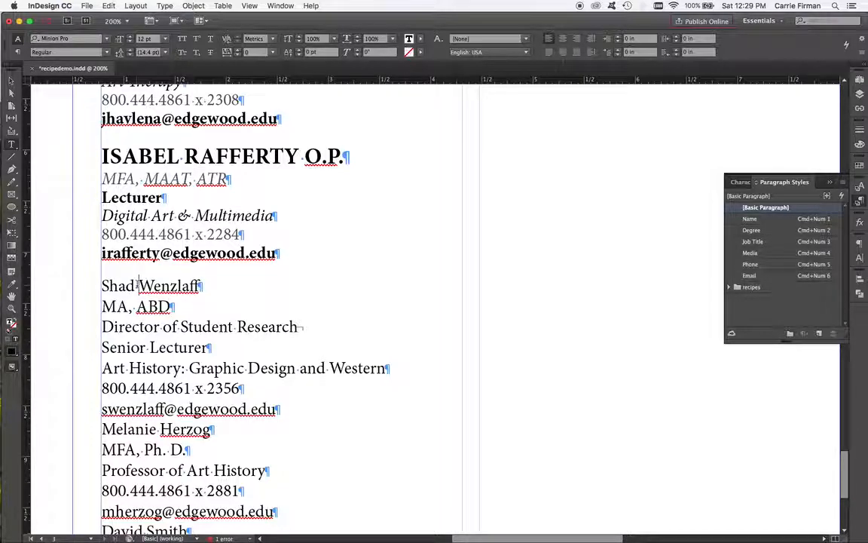
left_click_drag(137, 286, 136, 409)
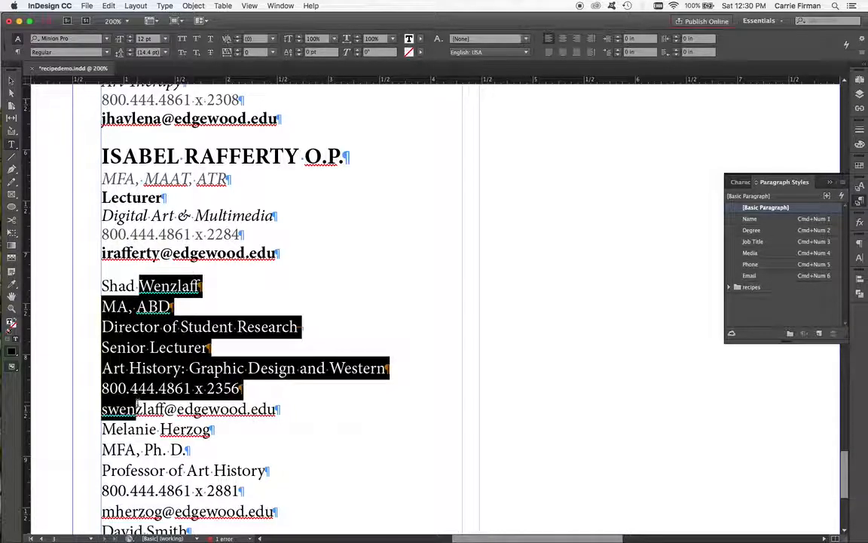
right_click(744, 222)
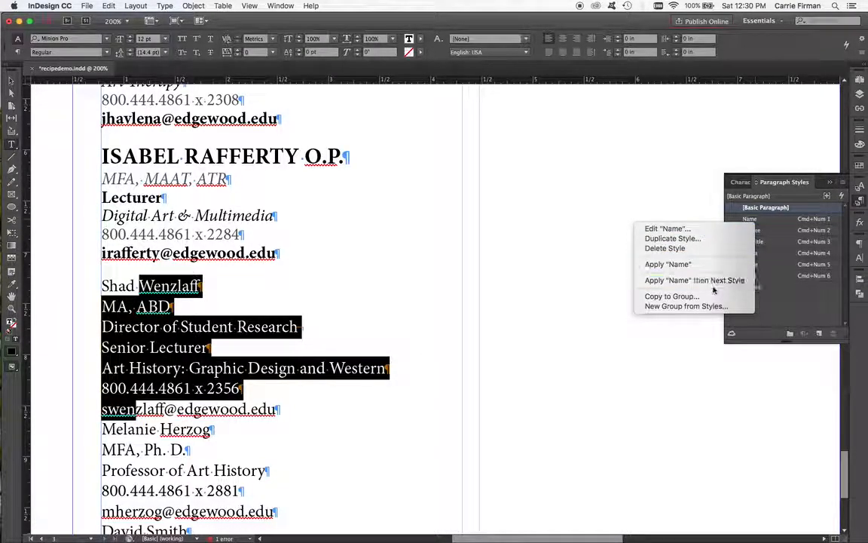
left_click(742, 280)
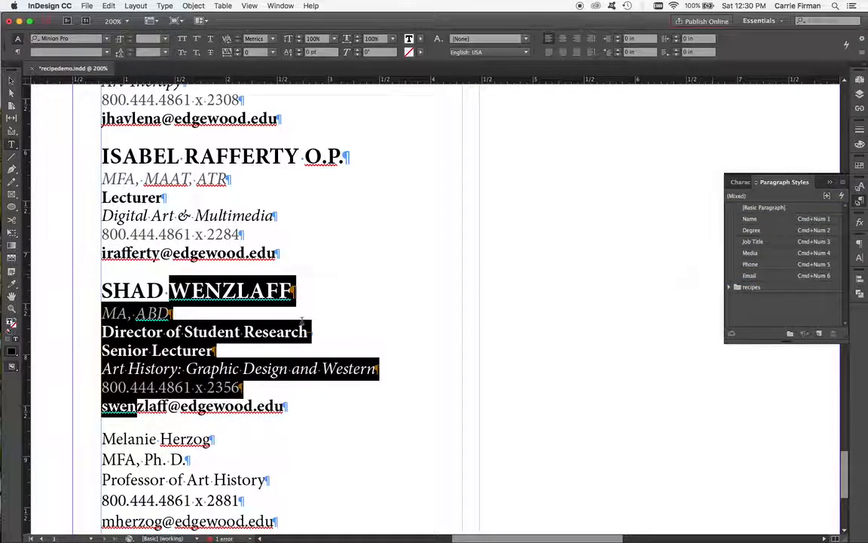
scroll(235, 354, "down", 3)
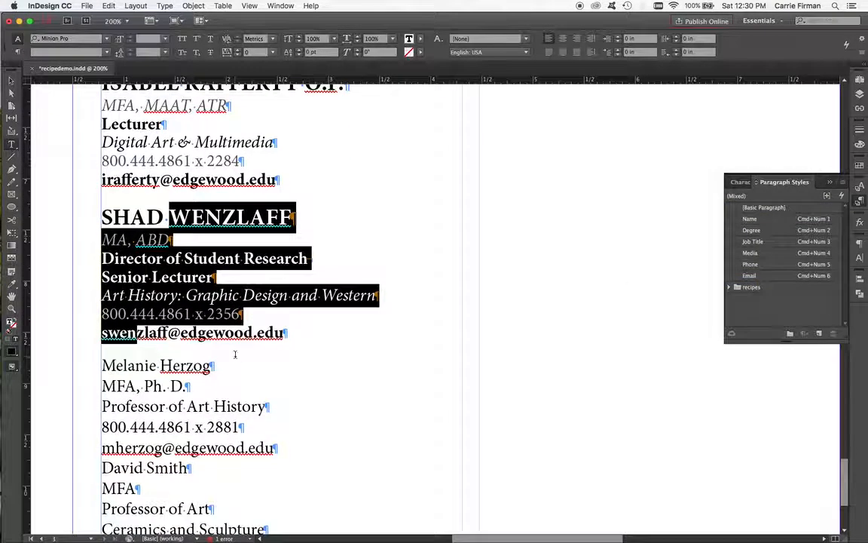
left_click(277, 407)
key("Return")
type("Art")
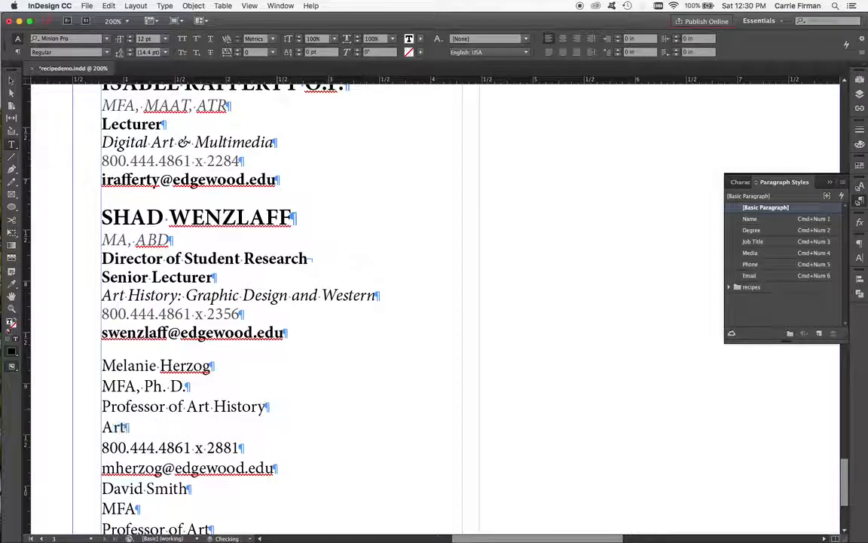
type(" History")
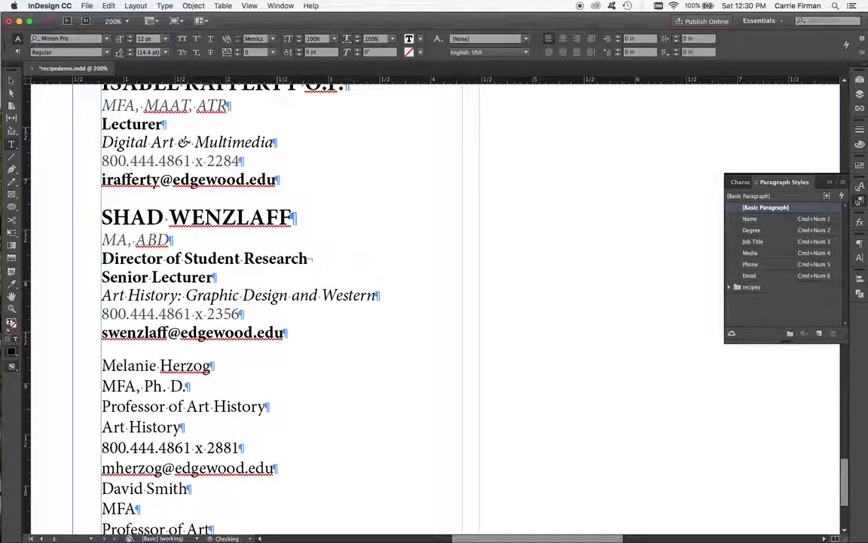
type(": Ph")
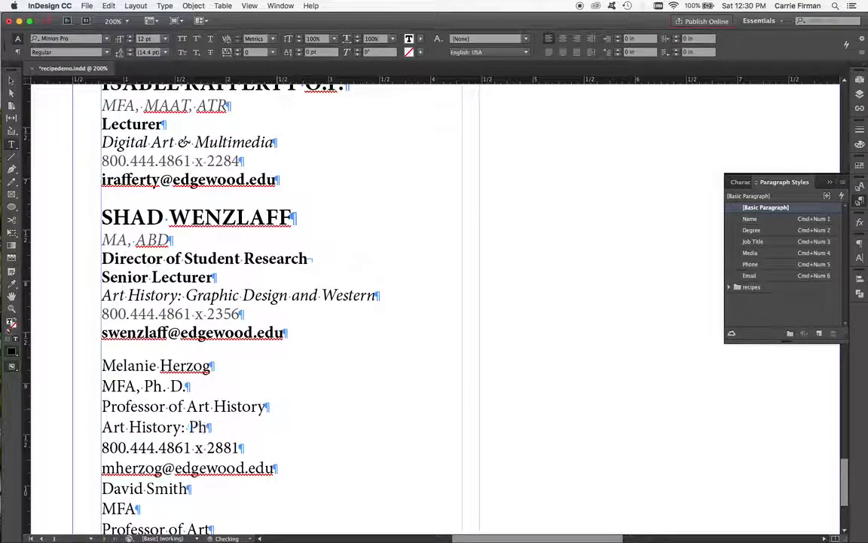
type("otography, Multicultural")
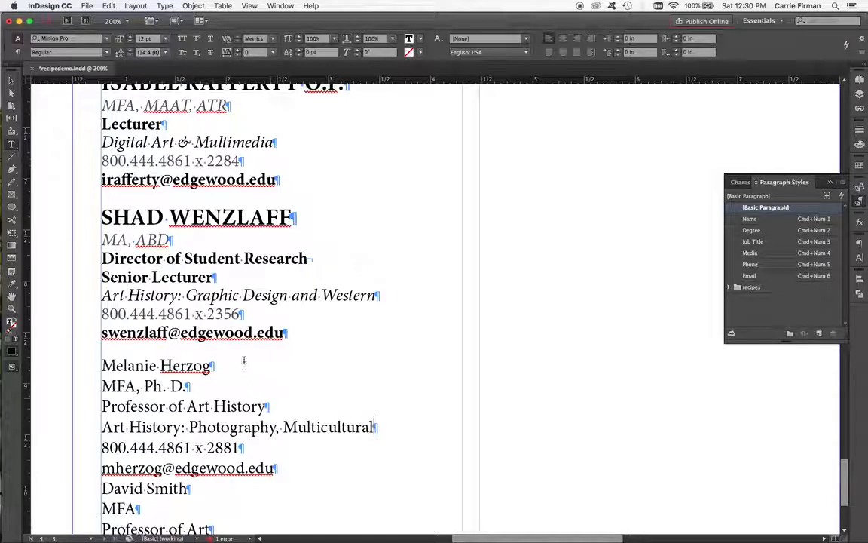
Step: Look over the remaining unstyled entries in both columns of the contact list
scroll(138, 367, "down", 3)
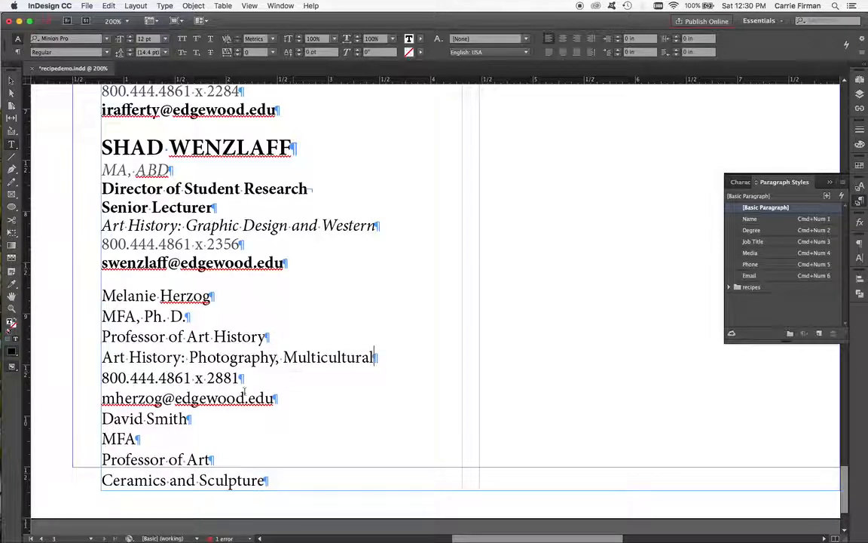
left_click_drag(529, 189, 456, 354)
left_click_drag(510, 162, 343, 434)
left_click_drag(354, 137, 374, 379)
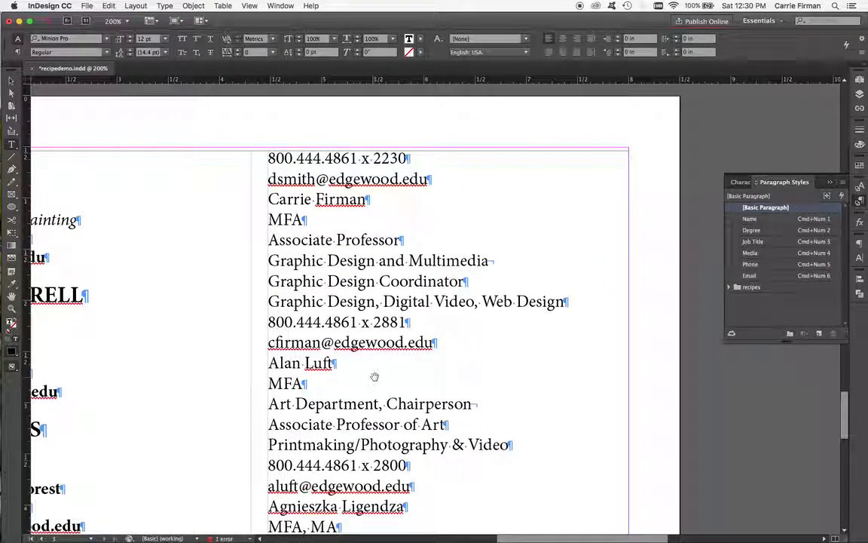
left_click_drag(244, 448, 461, 101)
left_click_drag(426, 323, 407, 119)
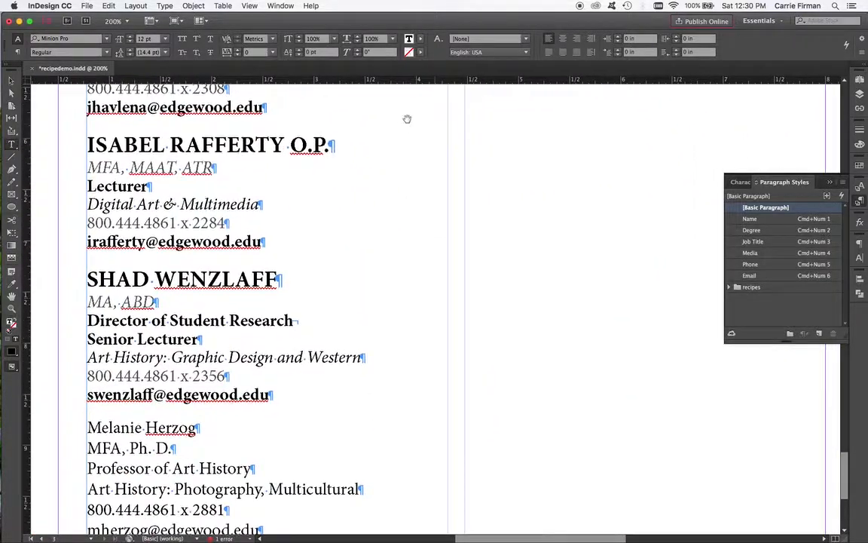
left_click_drag(394, 395, 370, 294)
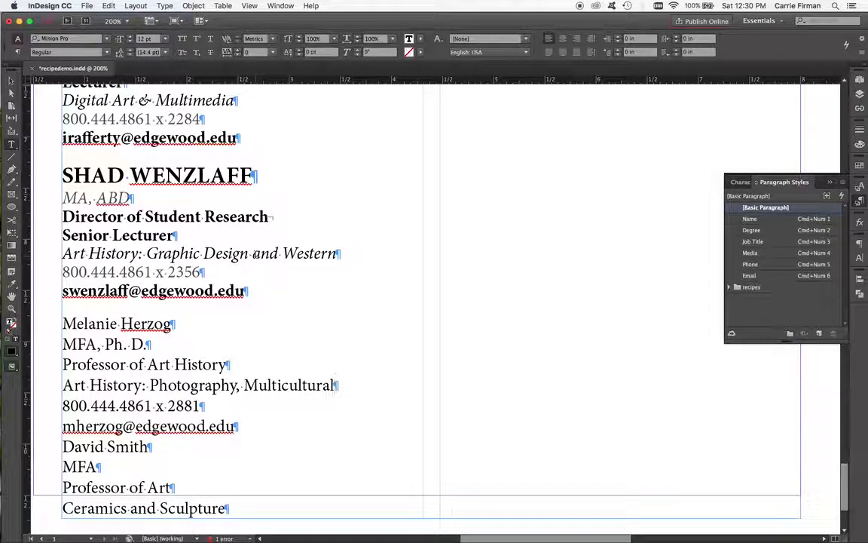
scroll(447, 309, "up", 15)
scroll(447, 309, "right", 5)
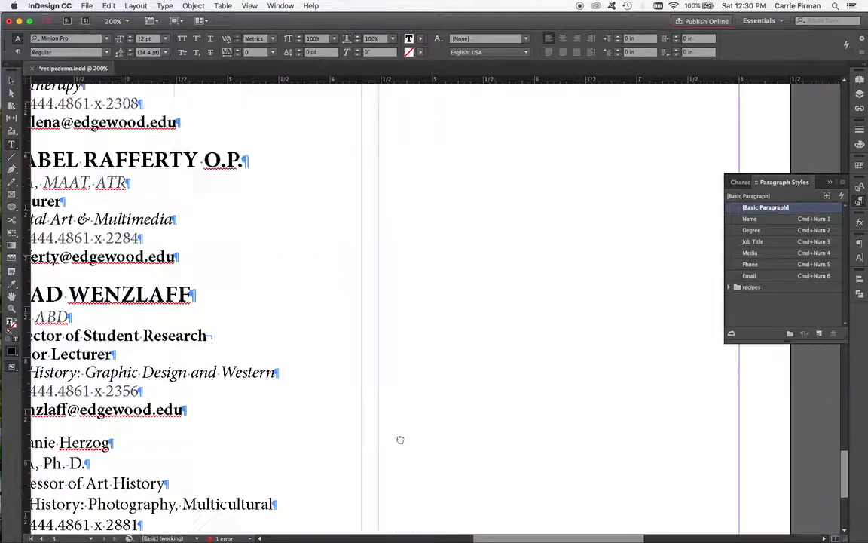
scroll(415, 401, "up", 3)
scroll(416, 401, "right", 1)
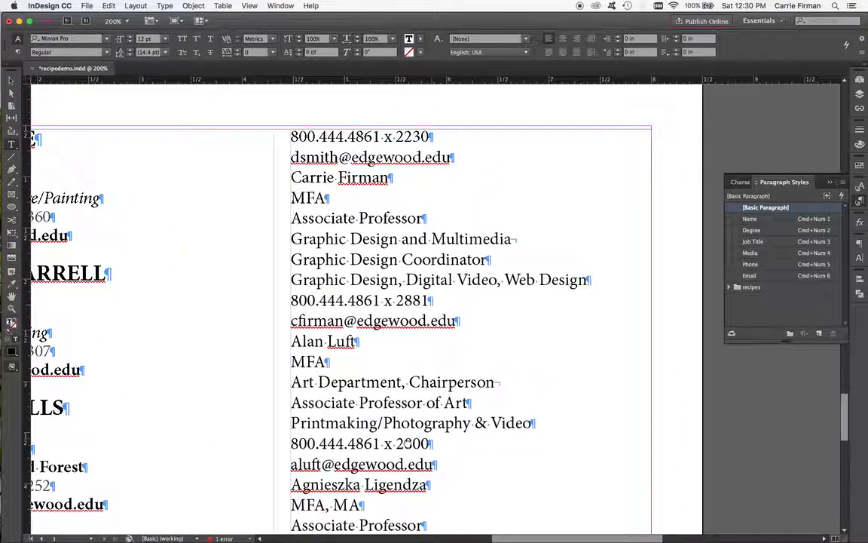
scroll(390, 230, "down", 3)
scroll(390, 230, "right", 1)
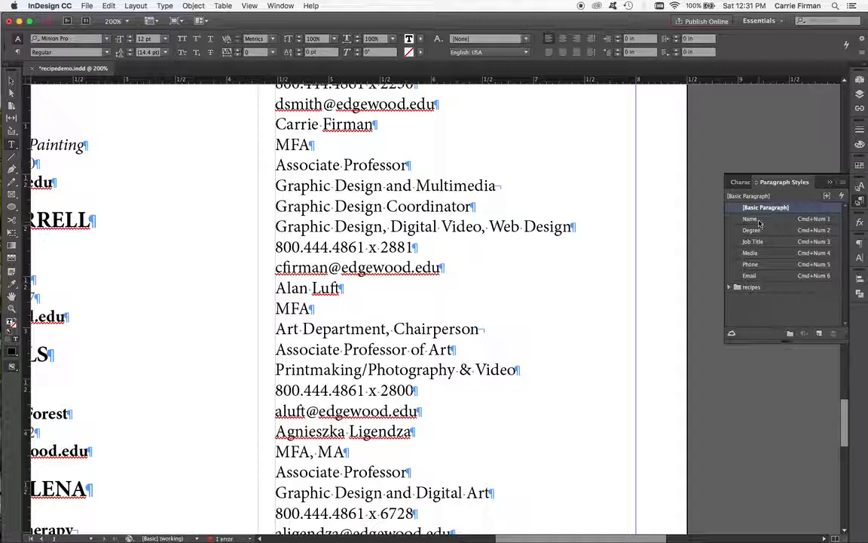
left_click(501, 185)
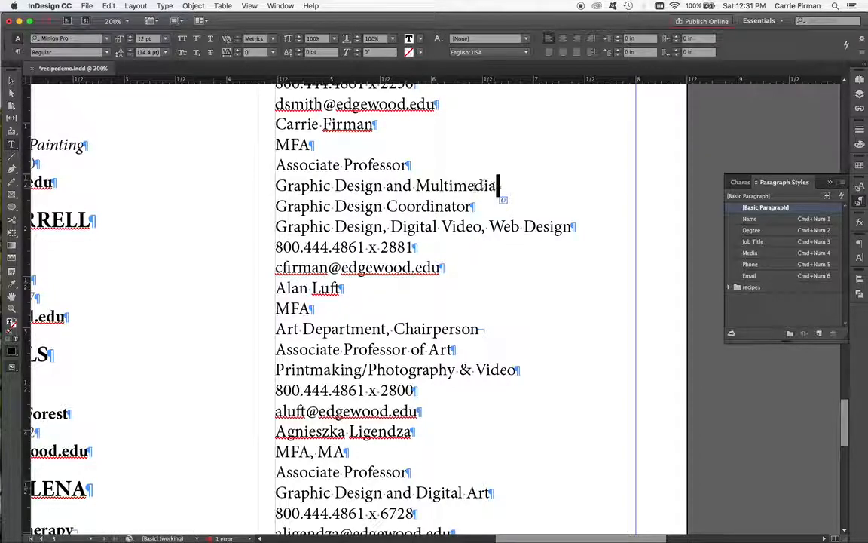
scroll(429, 264, "down", 1)
left_click_drag(450, 318, 449, 338)
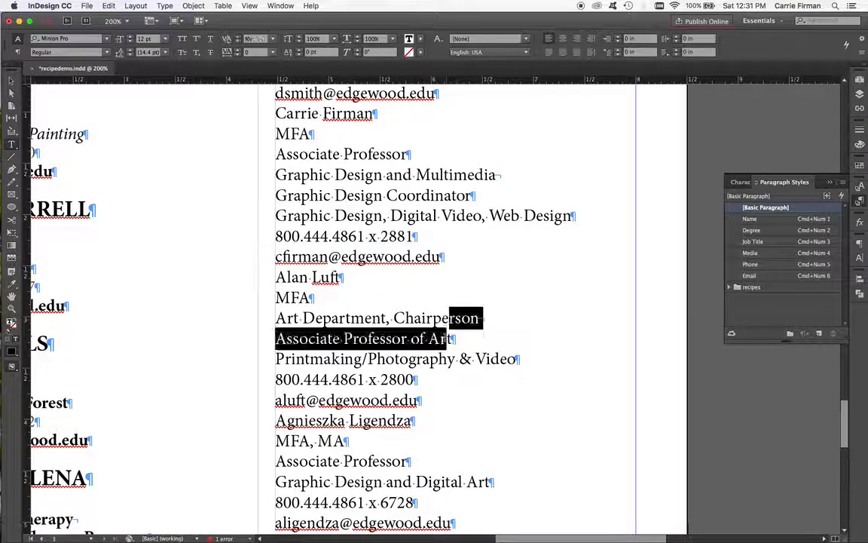
scroll(449, 338, "down", 2)
scroll(450, 339, "down", 3)
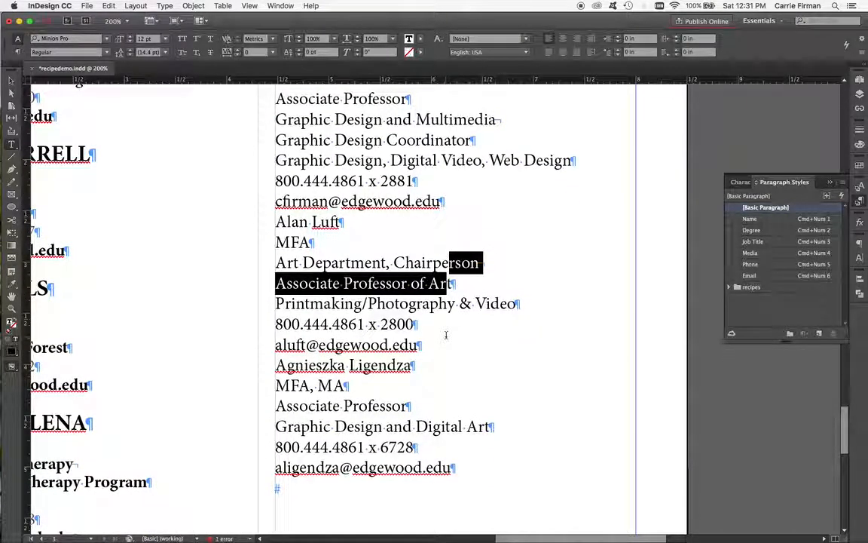
scroll(445, 334, "up", 10)
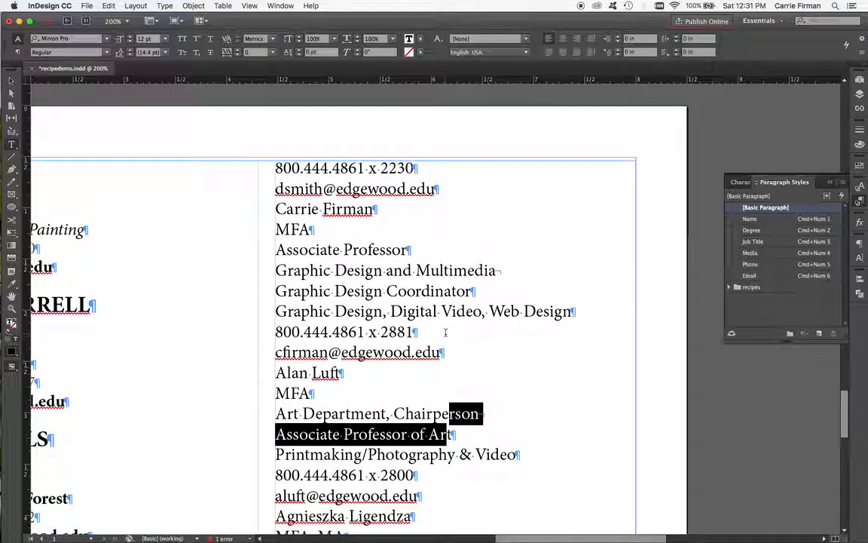
scroll(446, 333, "down", 13)
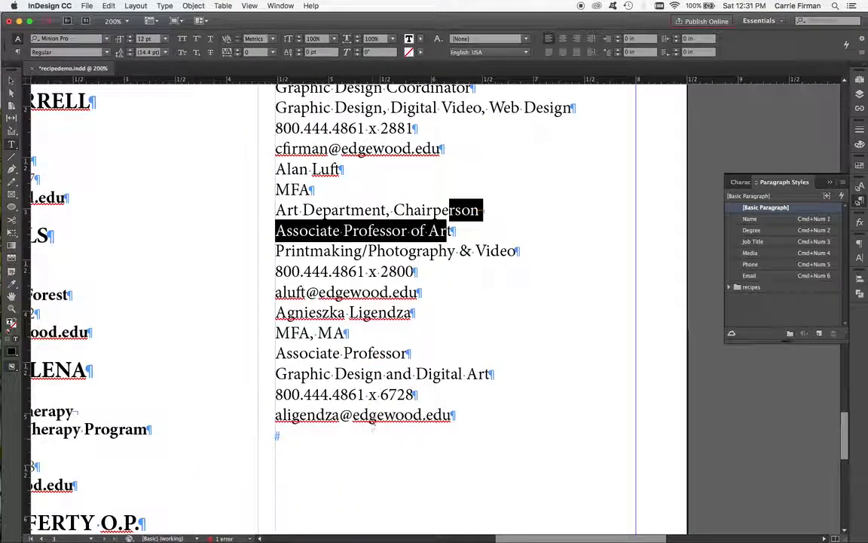
left_click(371, 425)
left_click_drag(262, 464, 511, 258)
mouse_move(465, 368)
left_mouse_down()
mouse_move(499, 208)
mouse_move(496, 111)
left_mouse_up()
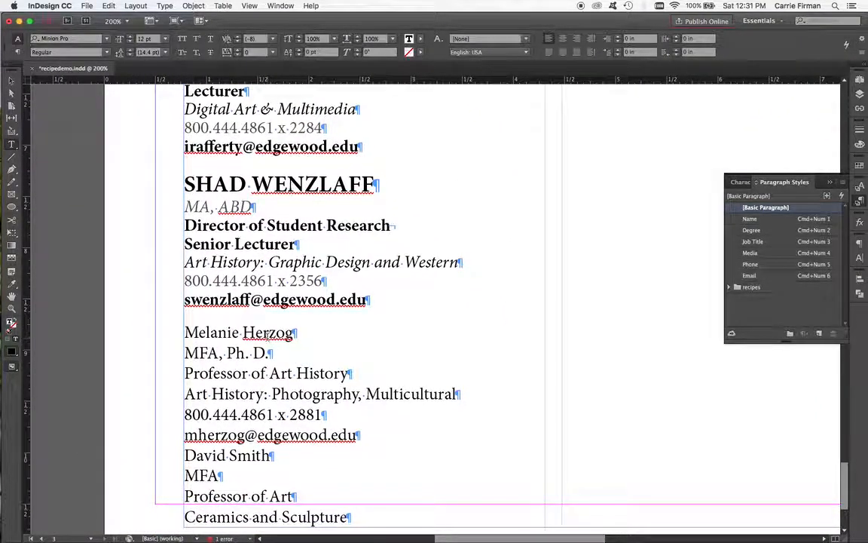
left_click_drag(269, 333, 351, 519)
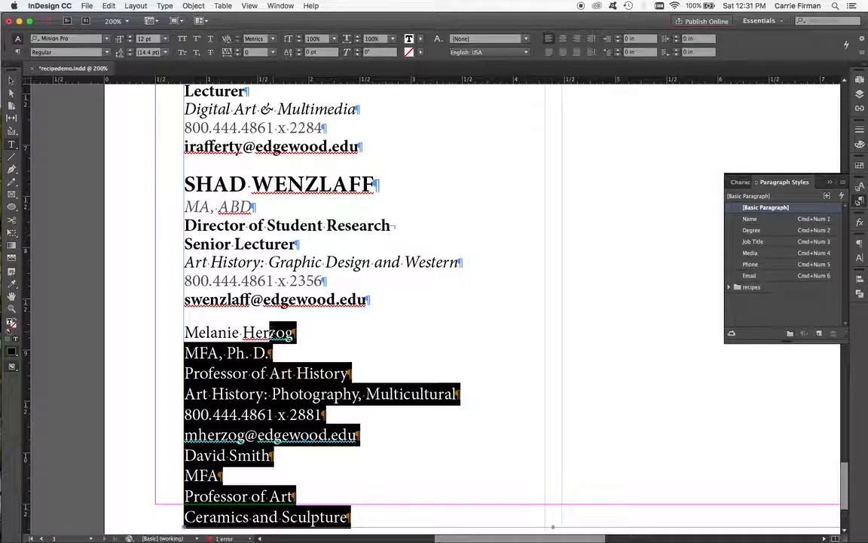
key("super+0")
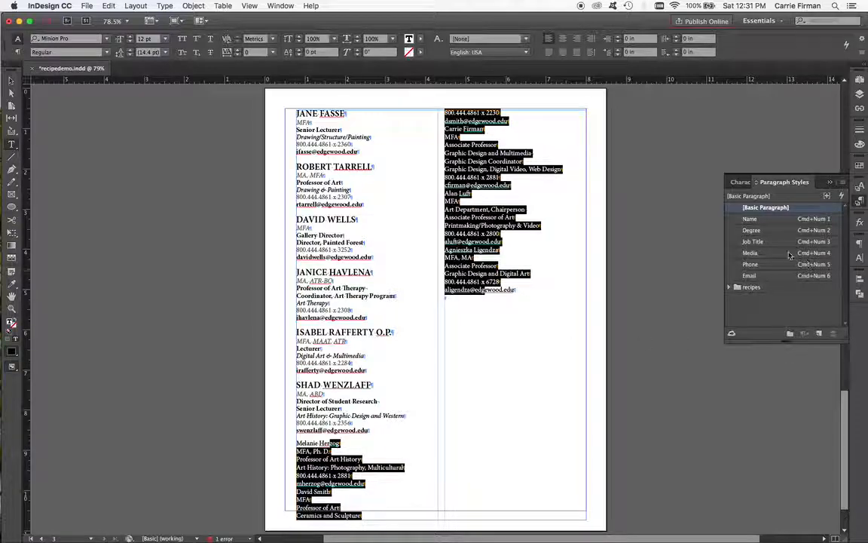
right_click(764, 220)
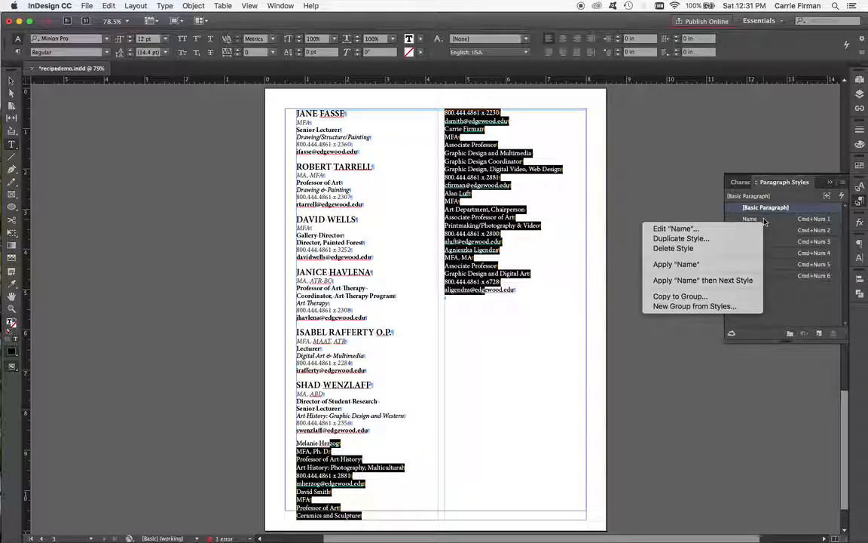
left_click(754, 281)
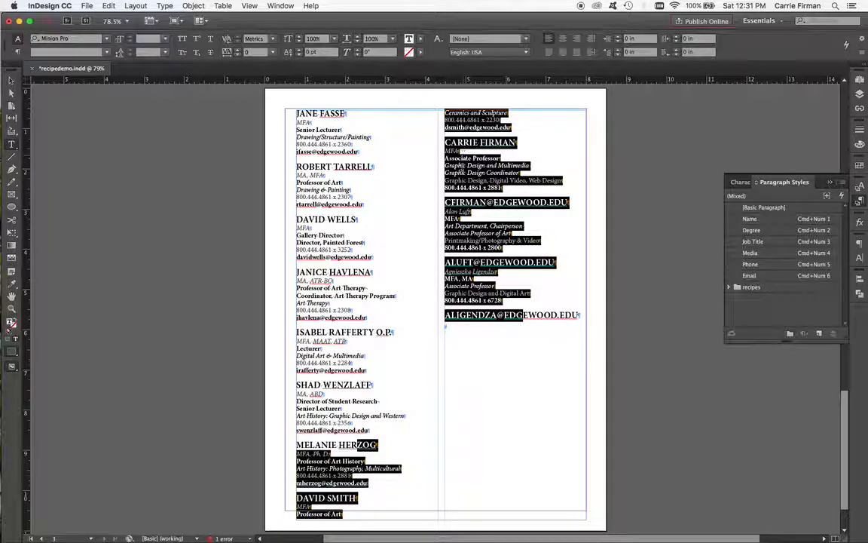
key("Escape")
key("super+z")
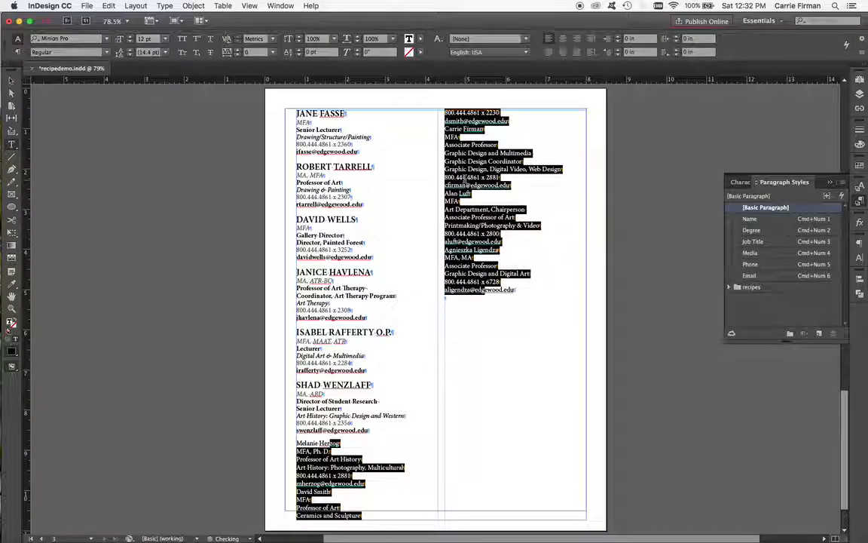
left_click(474, 162)
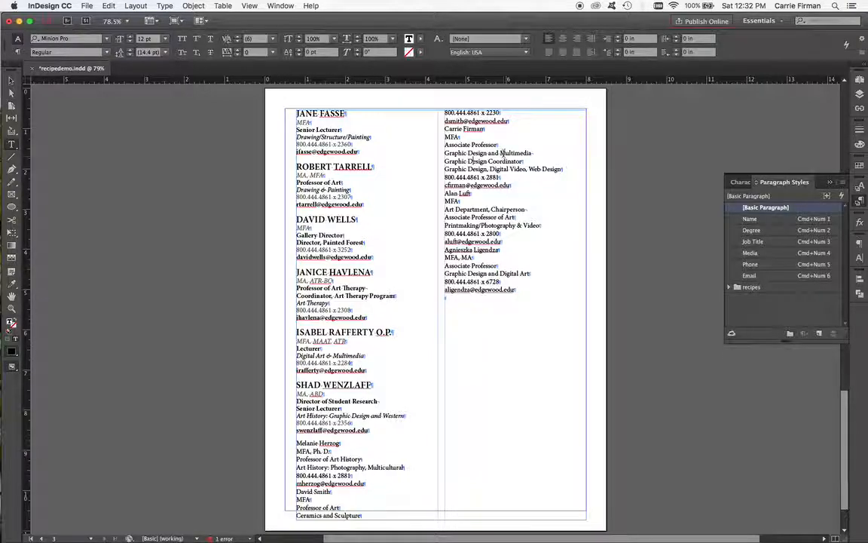
double_click(503, 154)
left_click(502, 152)
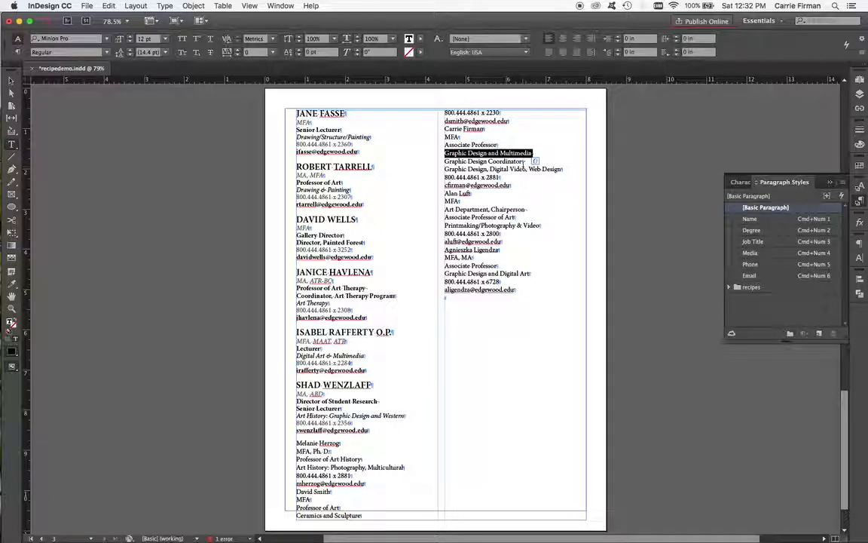
key("BackSpace")
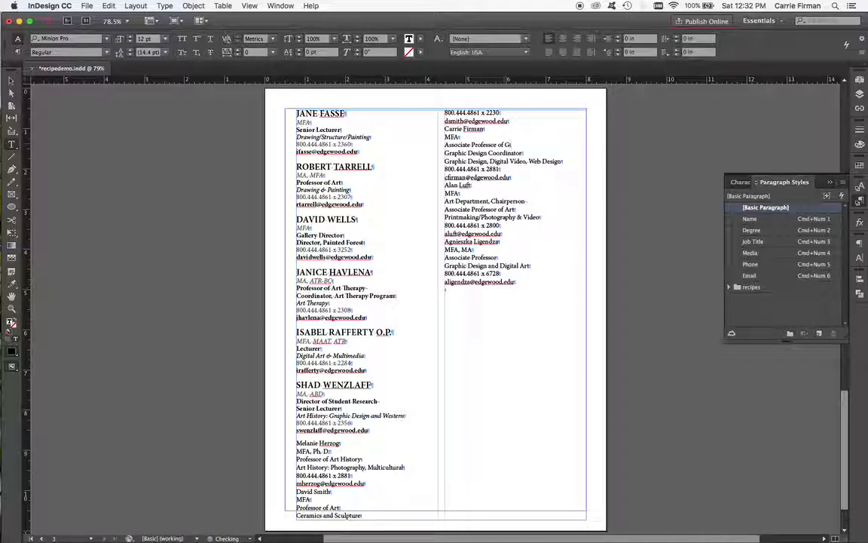
type("phic Design")
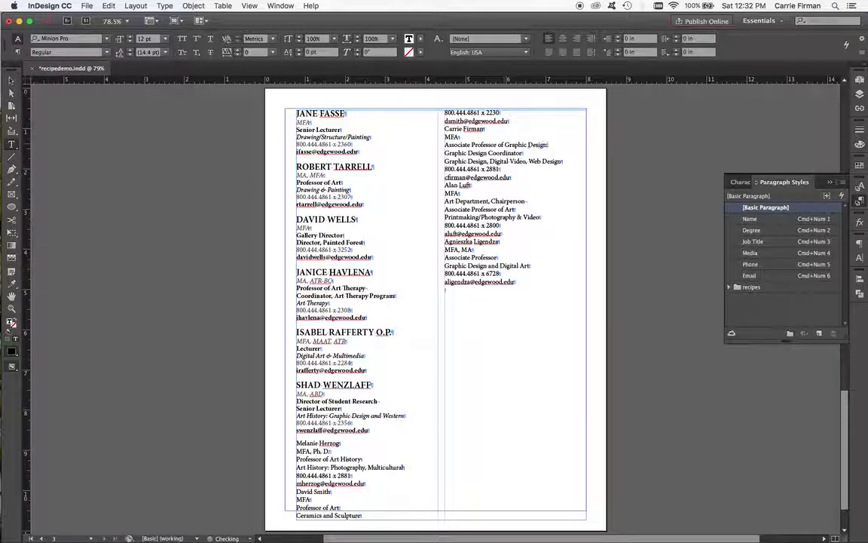
Step: Replace the paragraph break between "Associate Professor of Graphic Design" and "Graphic Design Coordinator" with a forced line break
key("super+equal")
key("super+equal")
key("super+equal")
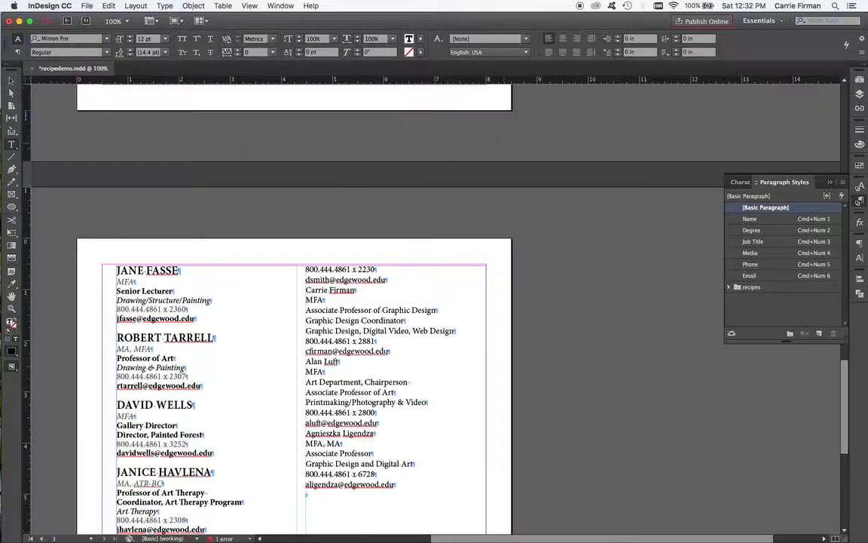
key("super+equal")
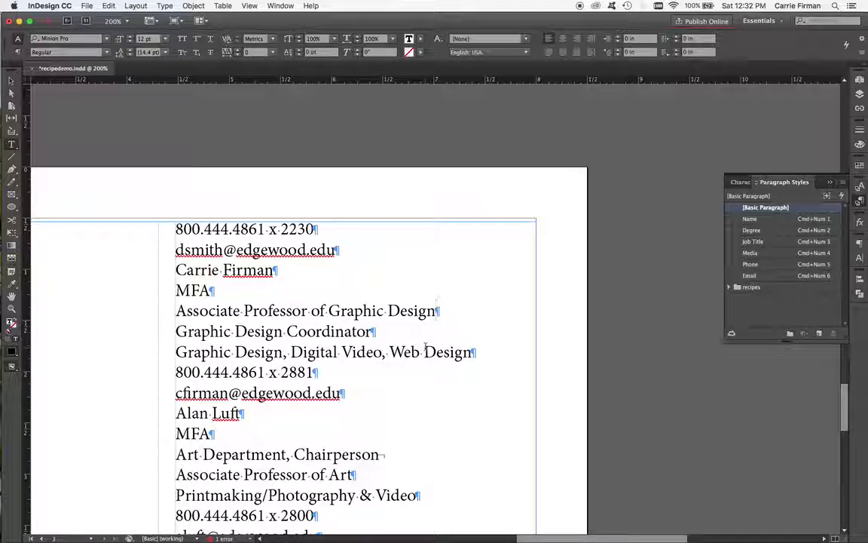
key("BackSpace")
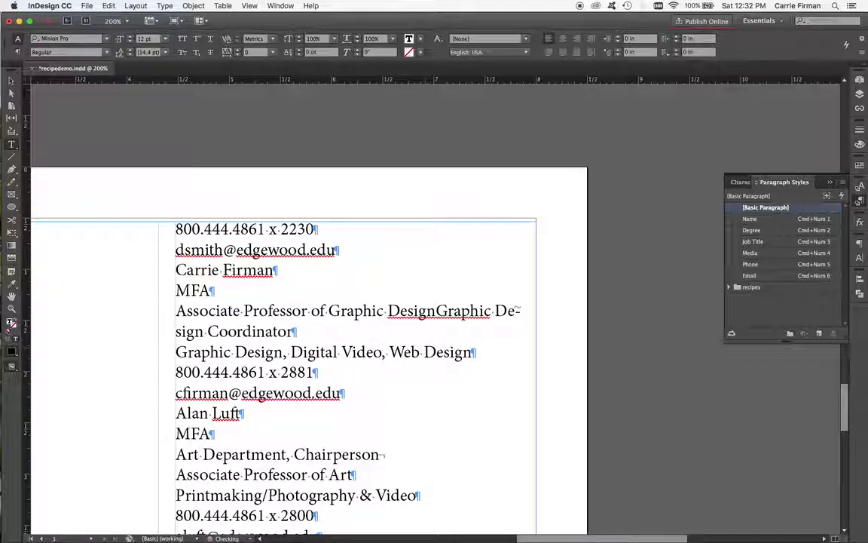
key("shift+Return")
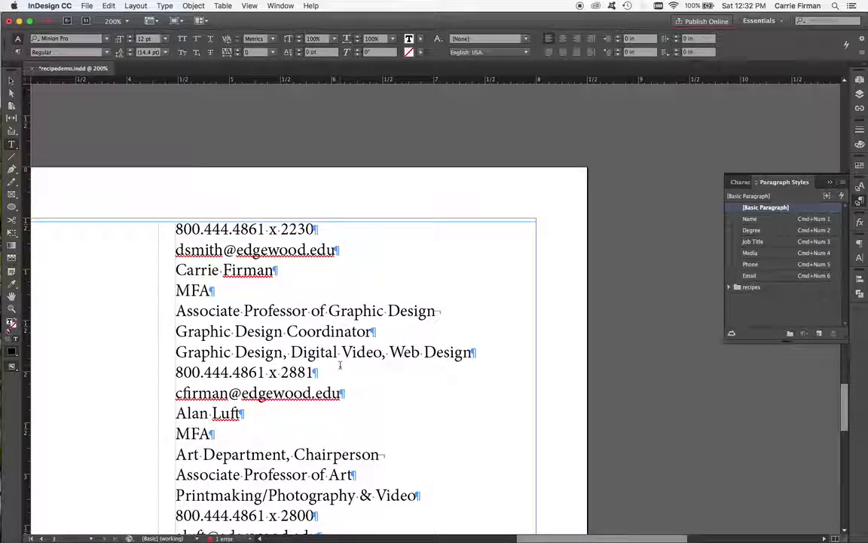
key("super+minus")
key("super+minus")
key("super+minus")
key("super+minus")
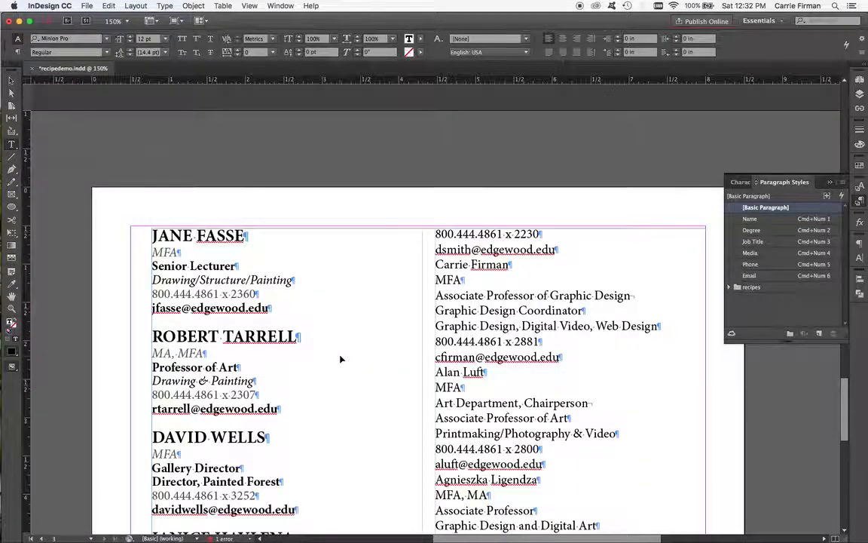
scroll(399, 370, "down", 3)
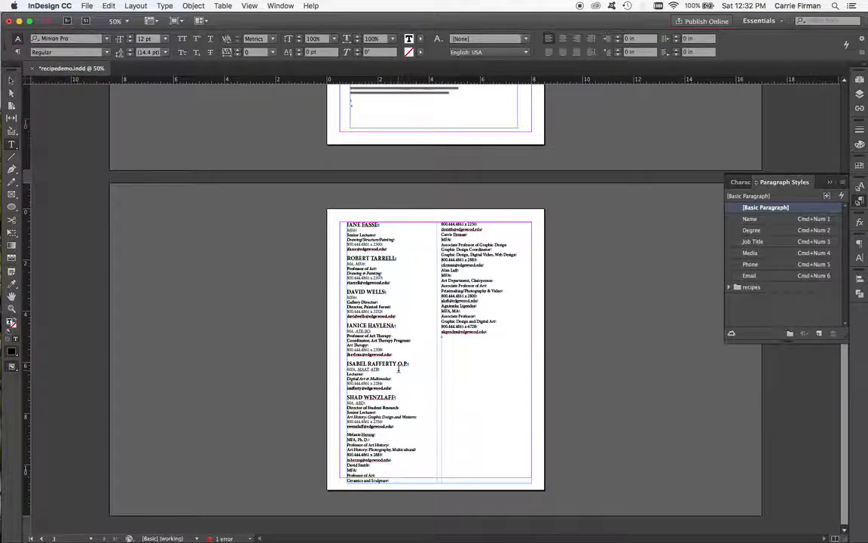
key("super+0")
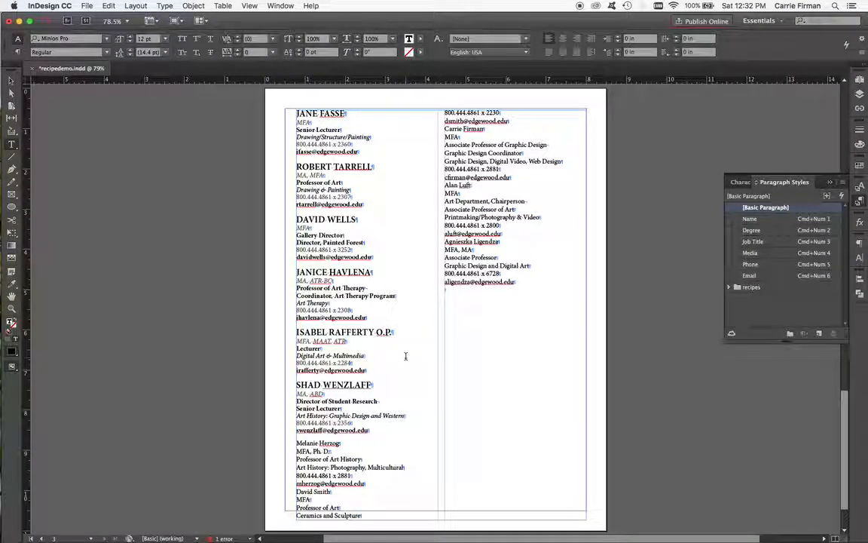
left_click(478, 282, "shift")
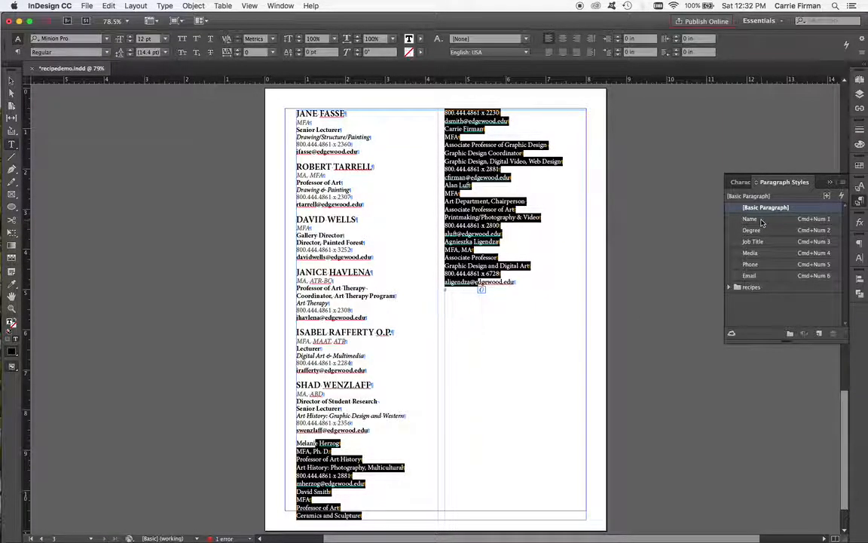
right_click(762, 221)
left_click(733, 284)
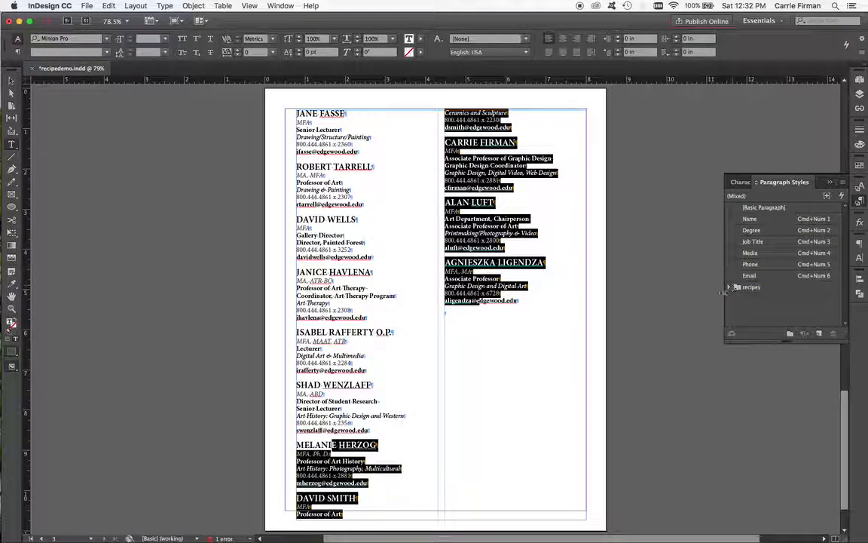
left_click(502, 295)
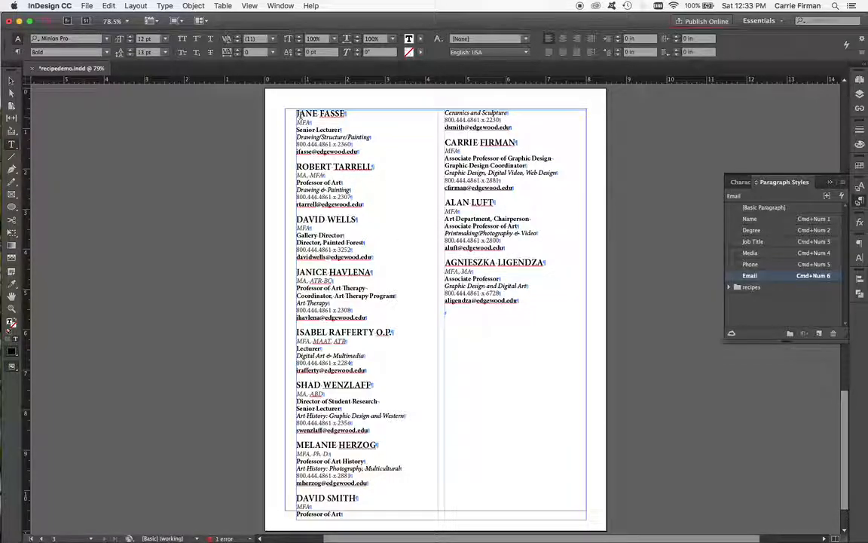
left_click(298, 114)
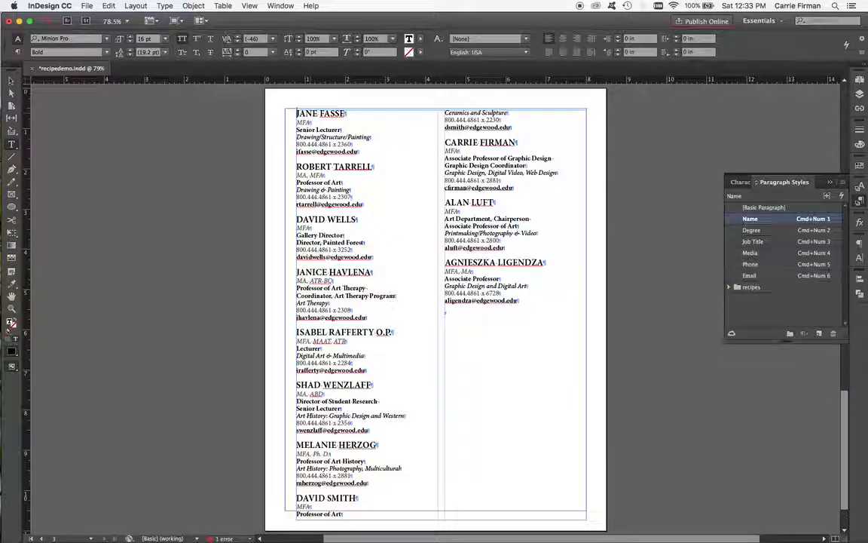
Step: Insert a new first paragraph above the list reading "EDGEWOOD COLLEGE ART DEPARTMENT FACULTY"
key("Return")
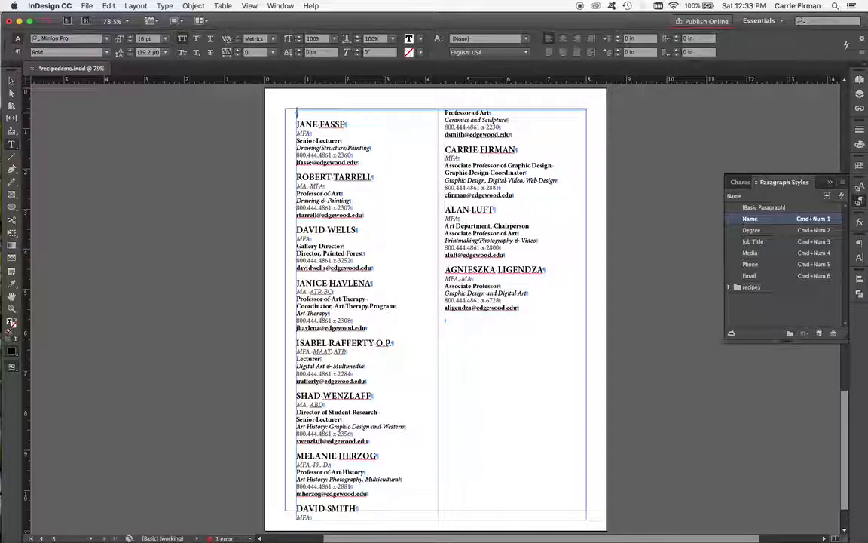
type("EDGEW")
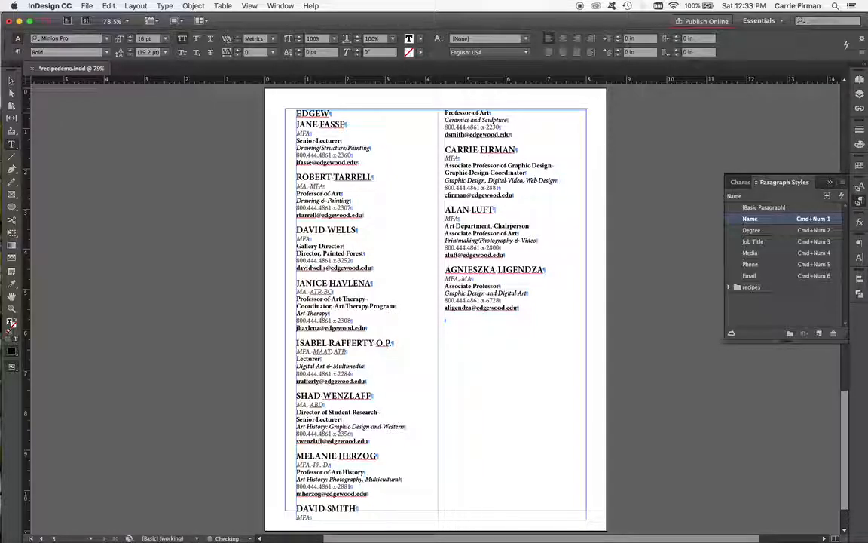
type("OOD COLLEGE")
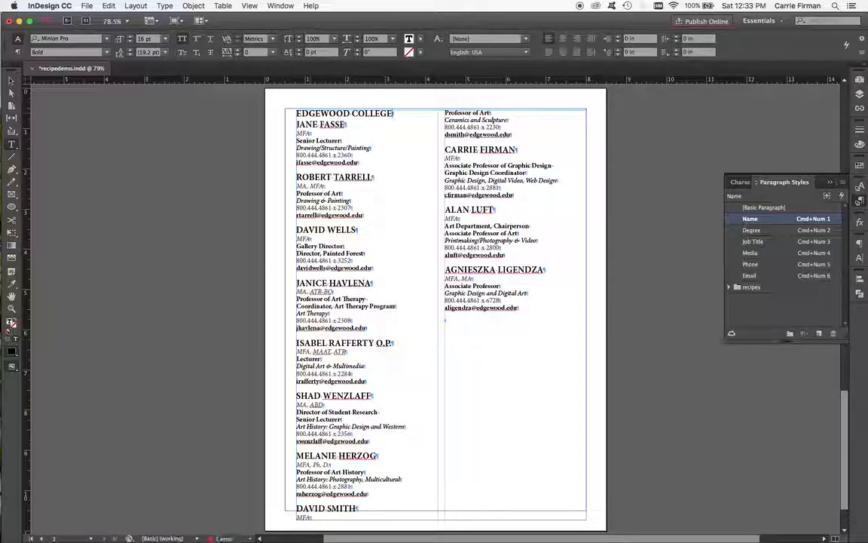
type(" ART DEPAR")
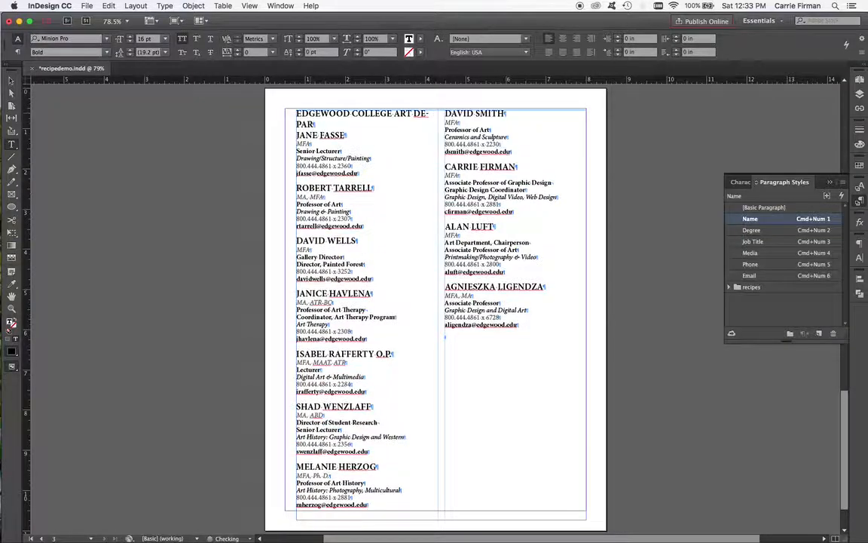
type("TMENT FACULTY")
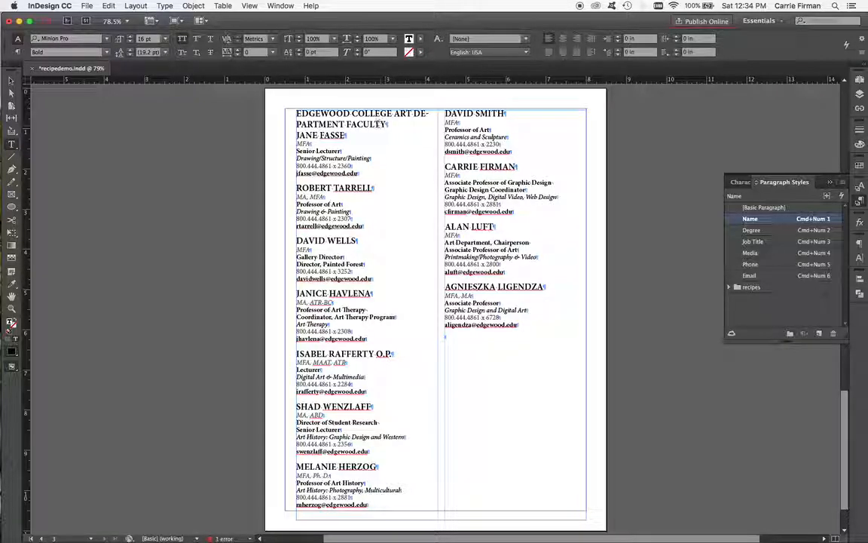
Step: Apply the Basic Paragraph style to the heading, select its line and set it to All Caps
left_click(756, 208)
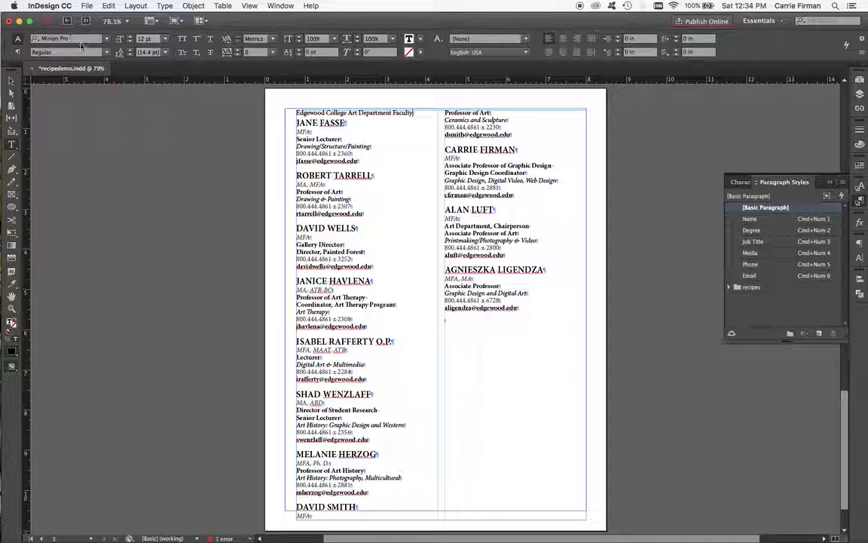
left_click(181, 40)
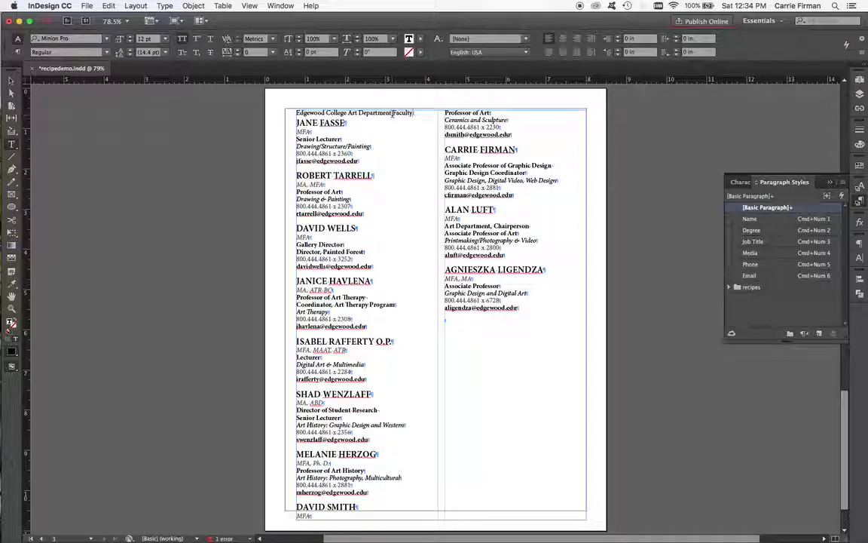
left_click_drag(413, 113, 296, 112)
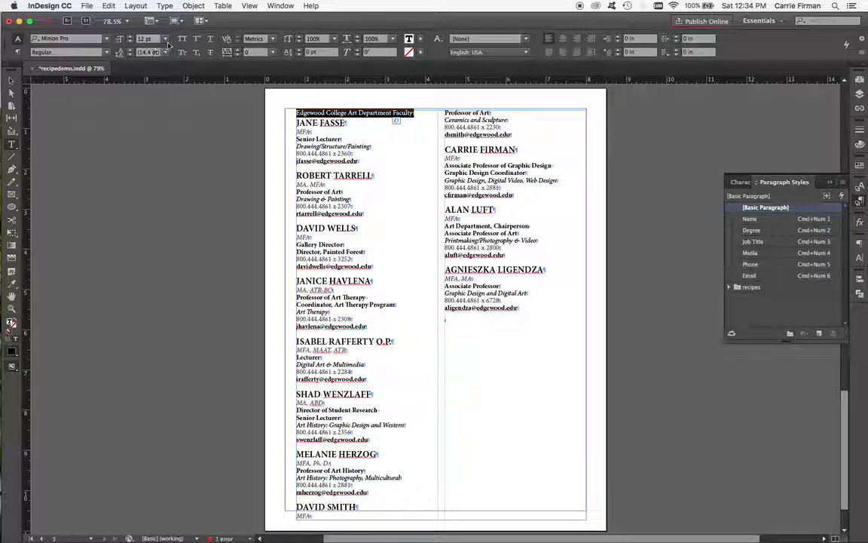
left_click(181, 38)
Step: Set the heading's font style to Bold and its size to 22 pt
left_click(130, 37)
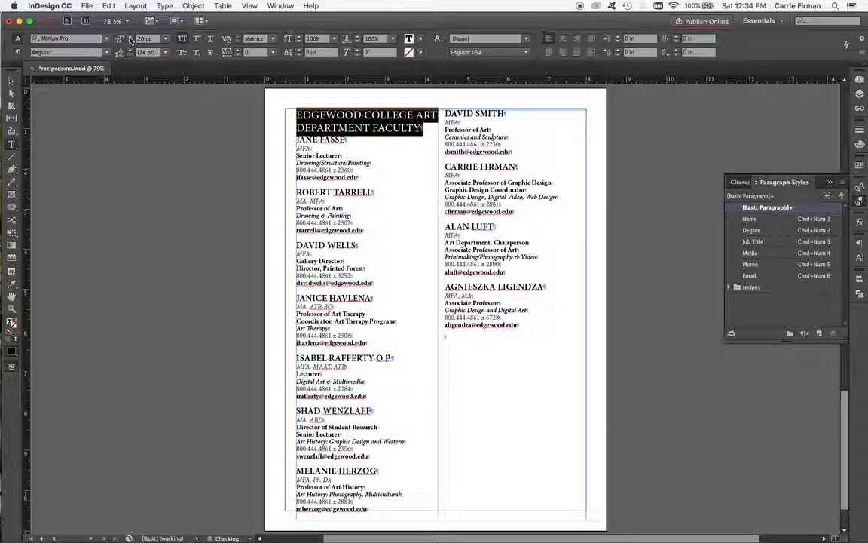
left_click(107, 52)
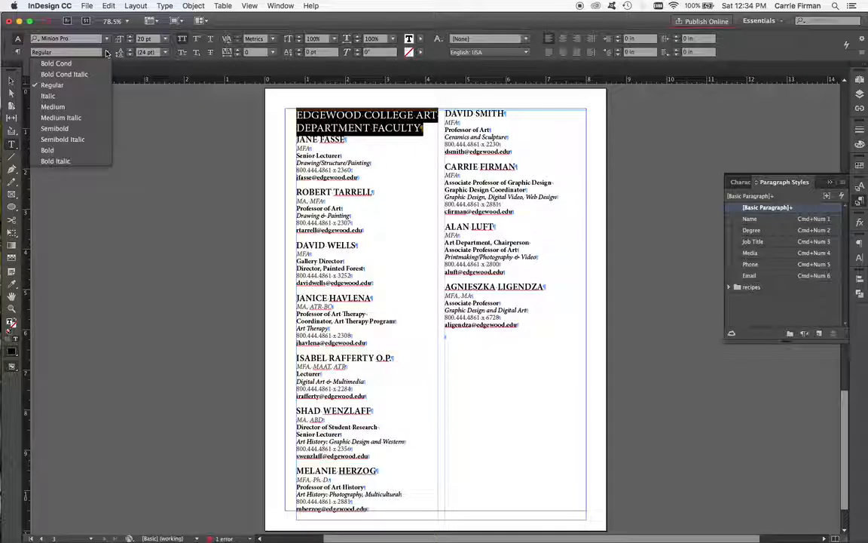
left_click(46, 150)
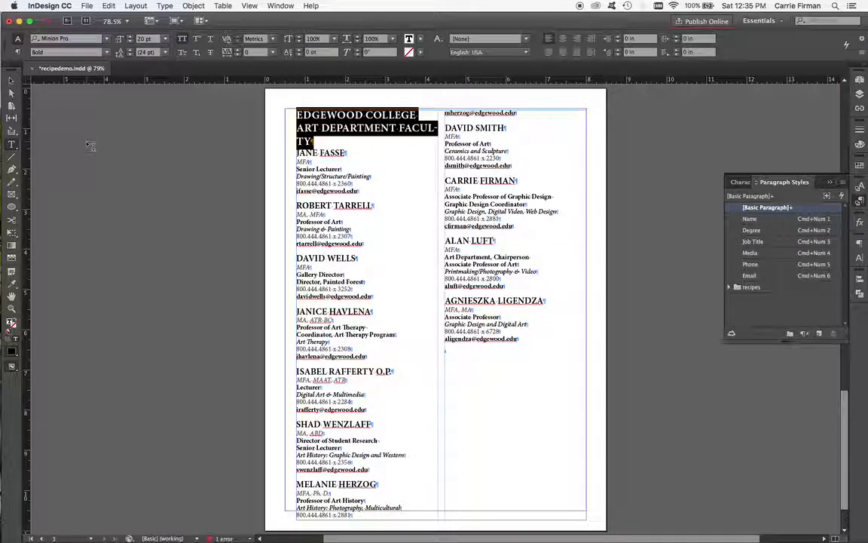
left_click(129, 37)
left_click(130, 37)
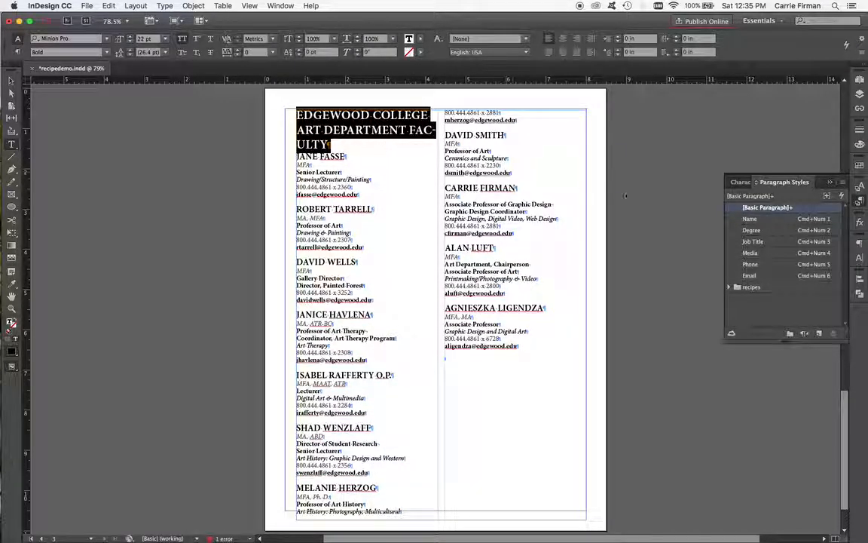
Step: Create a new paragraph style from the heading and name it "Section Title"
left_click(818, 333)
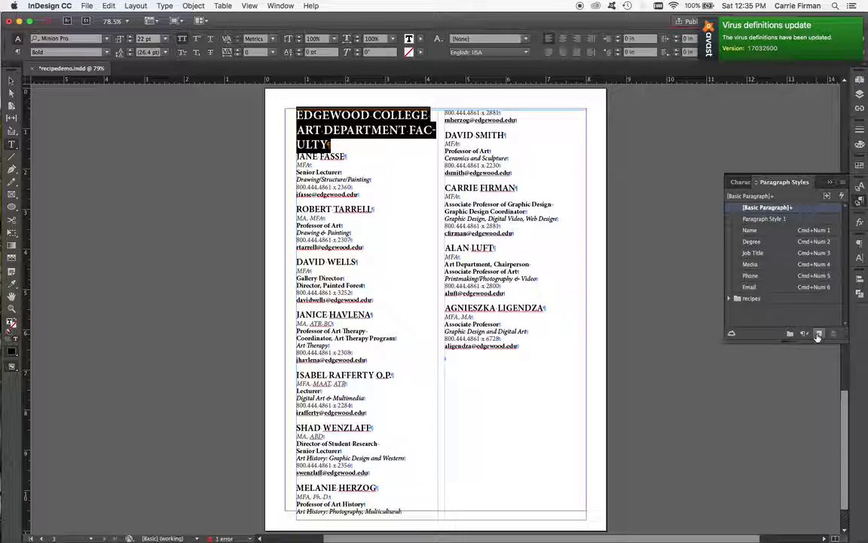
double_click(779, 219)
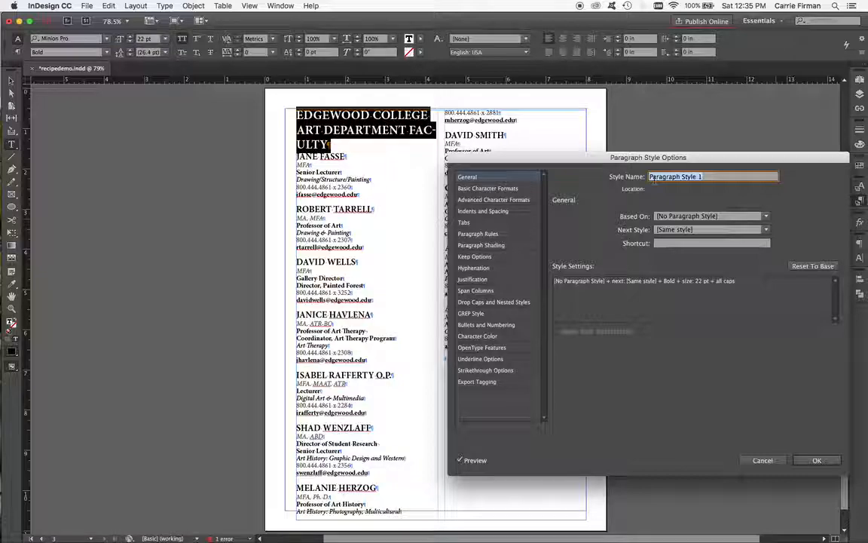
type("Section Title")
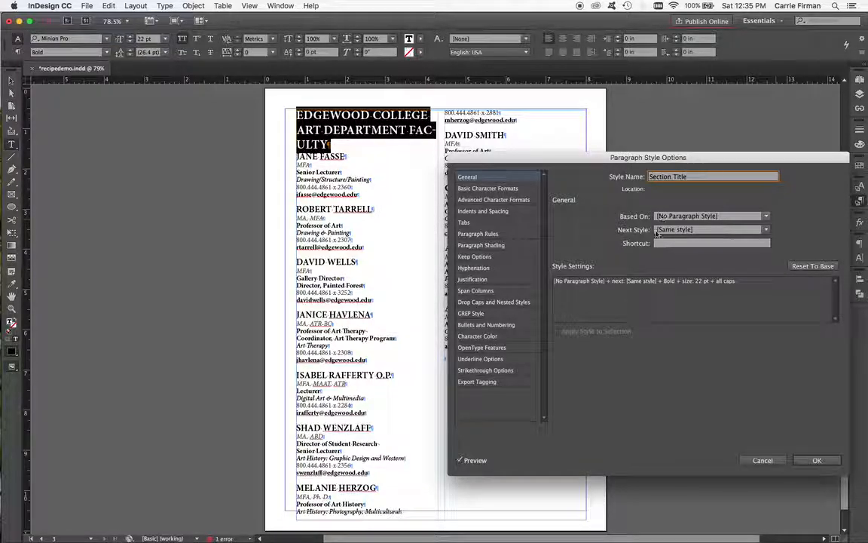
Step: Set the Section Title style's Space After to 0.3125 in
left_click(487, 187)
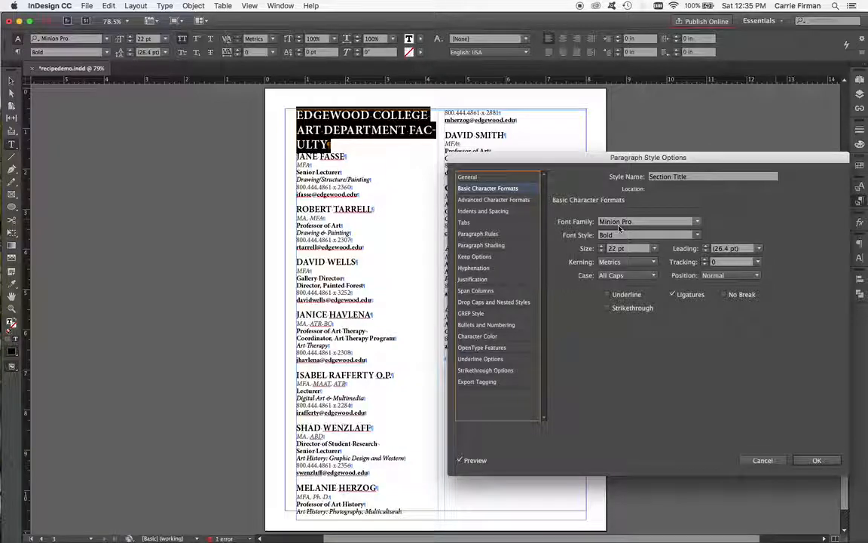
left_click(504, 212)
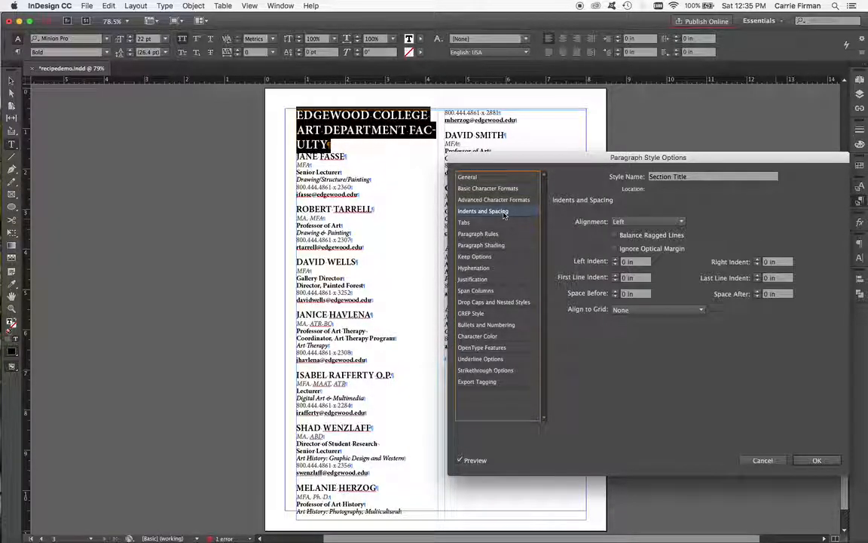
left_click(758, 293)
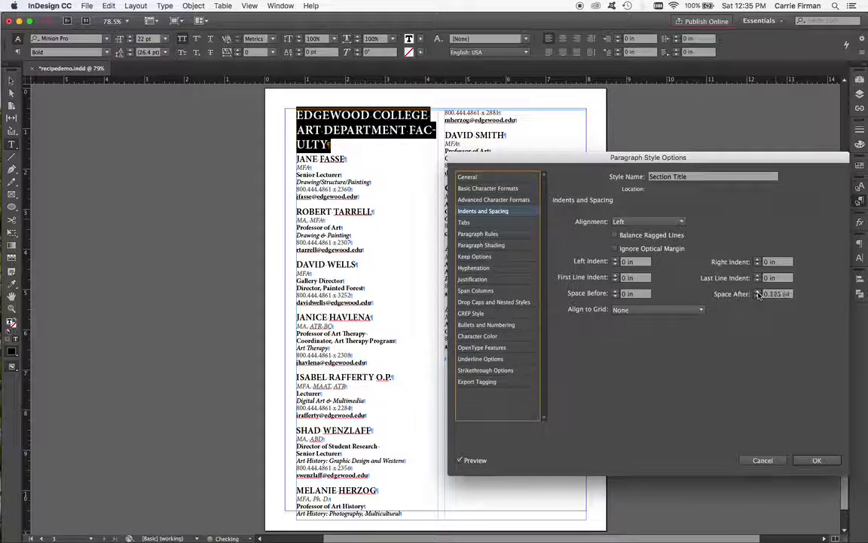
left_click(757, 291)
left_click(758, 292)
left_click(757, 291)
left_click(758, 292)
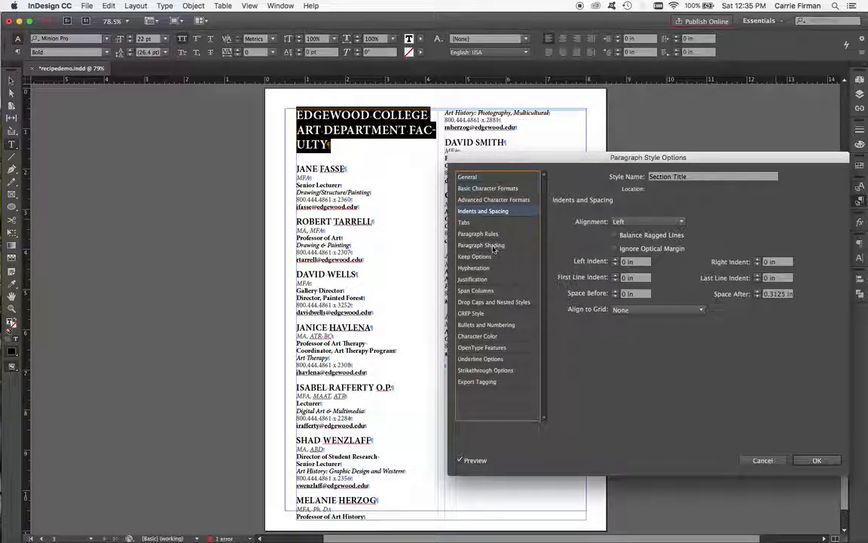
Step: Set the Section Title style's paragraph layout to Span Columns, spanning All columns
left_click(491, 291)
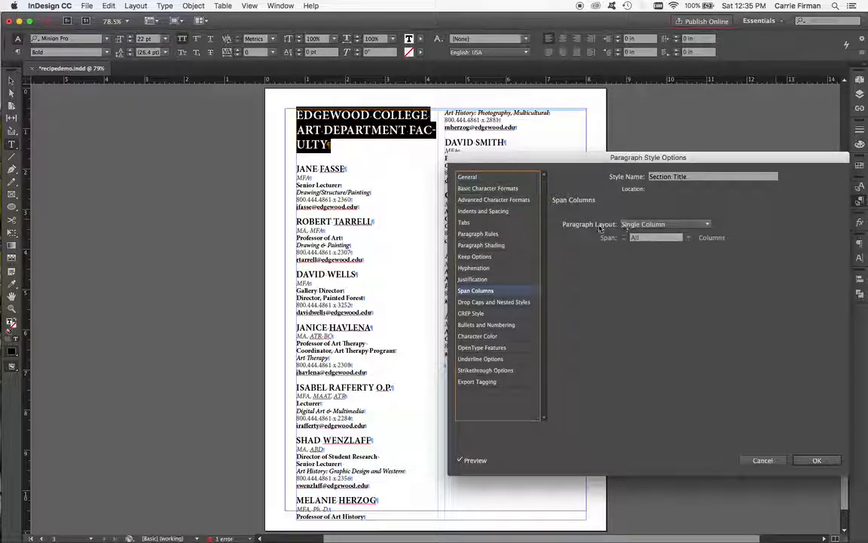
left_click(698, 224)
left_click(690, 246)
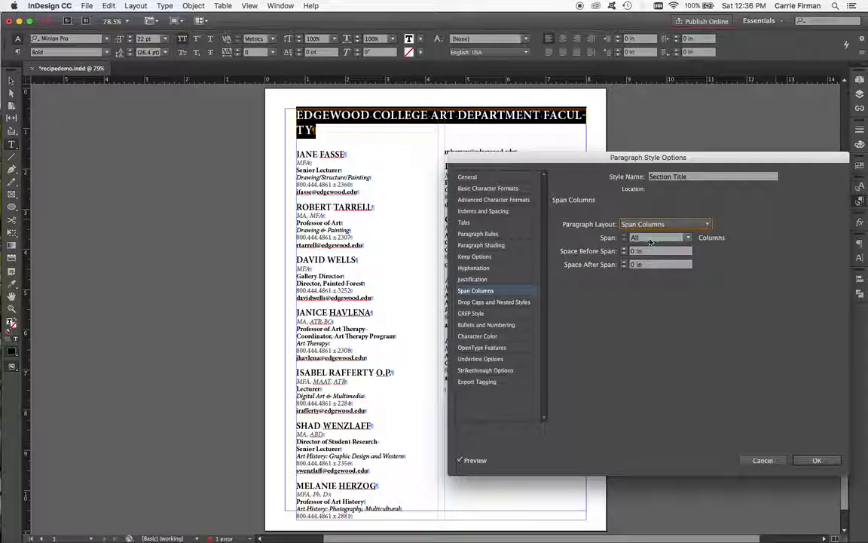
left_click(688, 238)
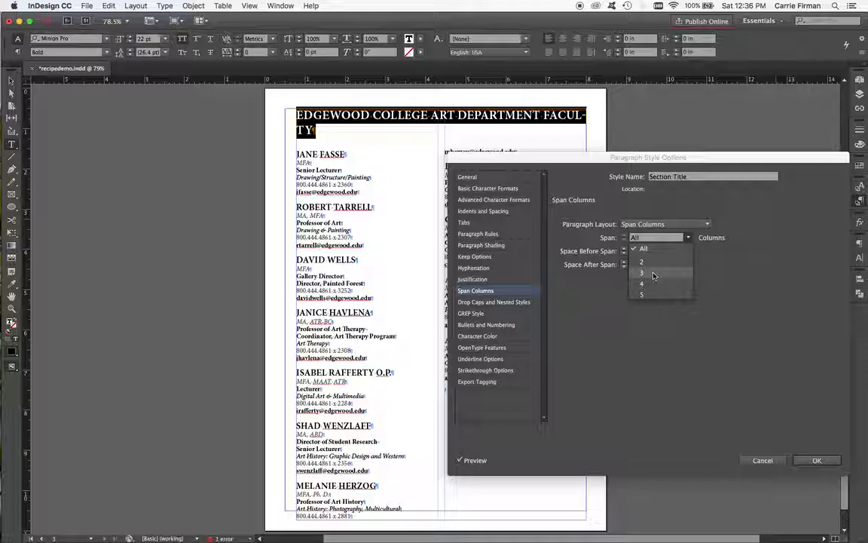
left_click(724, 263)
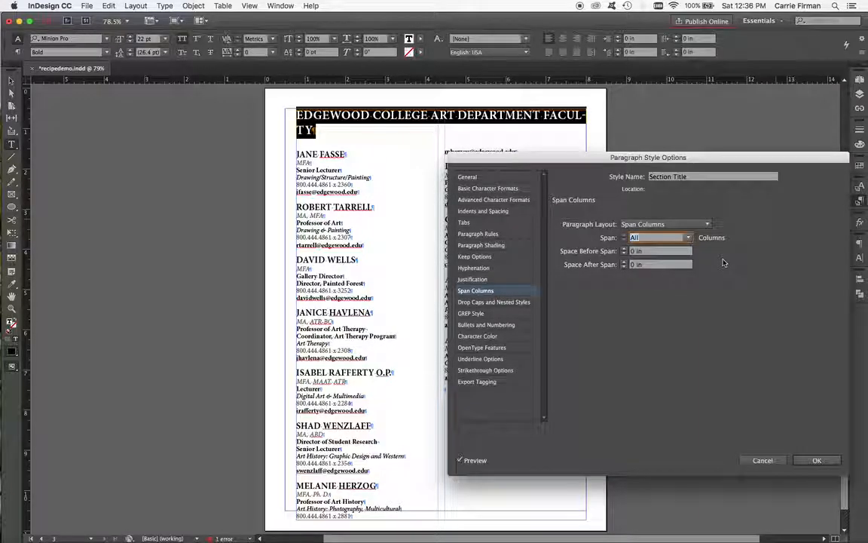
left_click(624, 249)
left_click(624, 254)
Step: Turn off hyphenation in the Section Title style
left_click(483, 211)
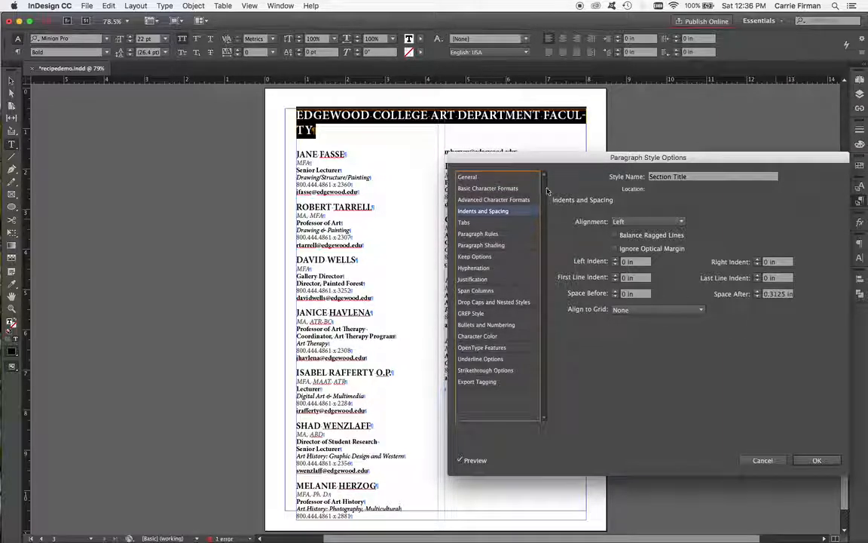
left_click(514, 180)
left_click(512, 187)
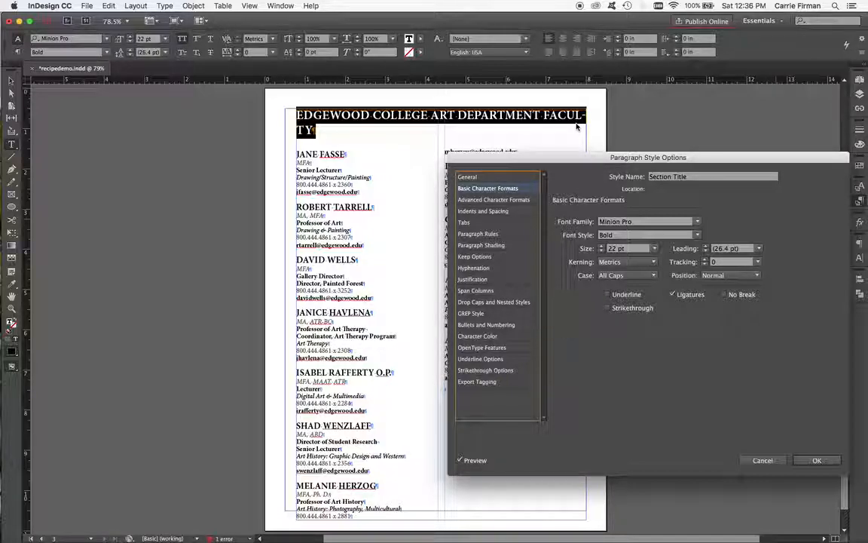
left_click(504, 269)
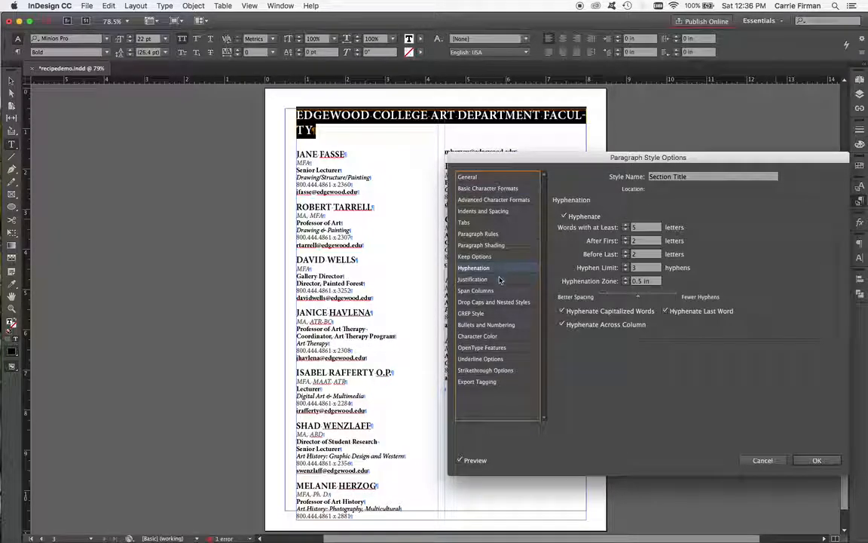
left_click(562, 217)
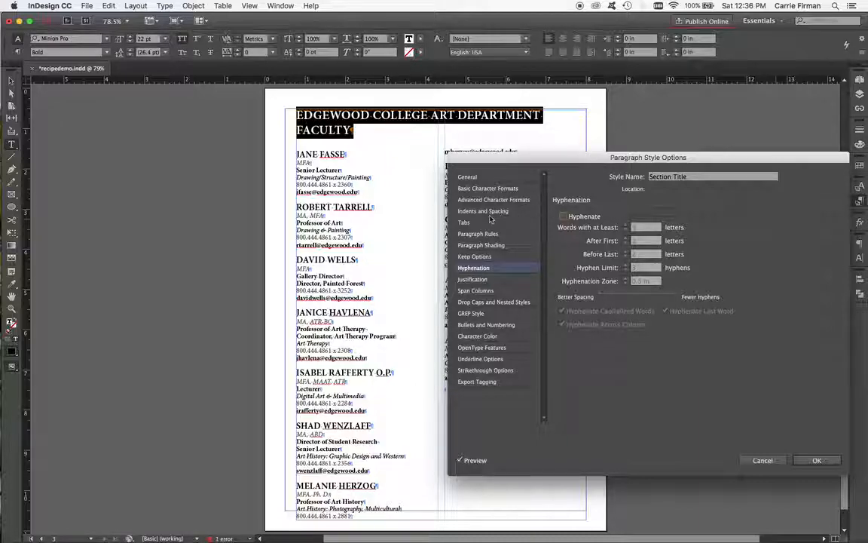
Step: Set the Section Title style's size to 30 pt and leading to 32 pt, then confirm the style options
left_click(480, 190)
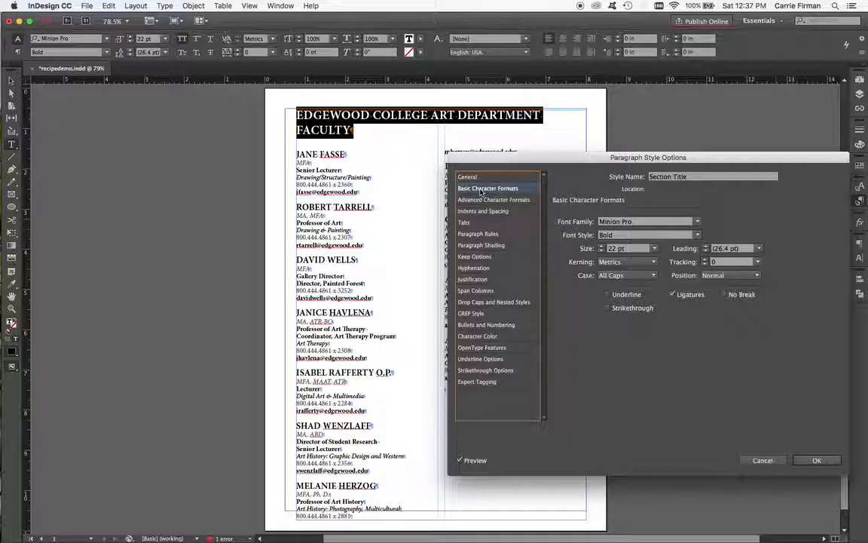
left_click(601, 247)
left_click(601, 247)
left_click(601, 247)
left_click(601, 248)
left_click(600, 247)
left_click(600, 247)
left_click(600, 248)
left_click(601, 247)
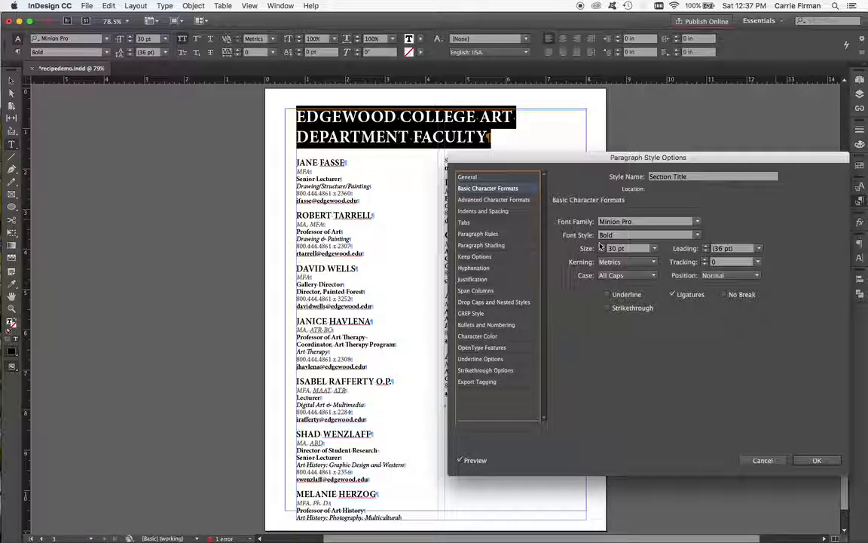
left_click(706, 251)
left_click(706, 251)
left_click(706, 251)
left_click(706, 251)
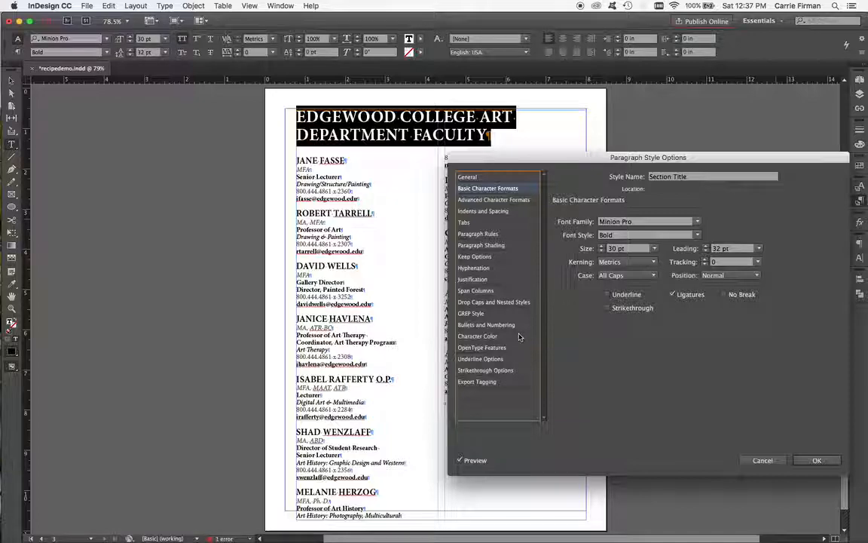
left_click(811, 460)
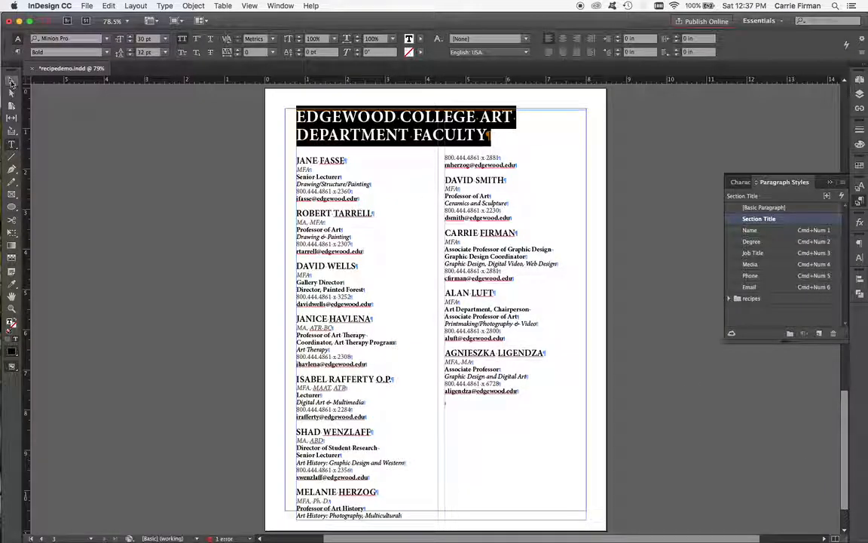
left_click(12, 81)
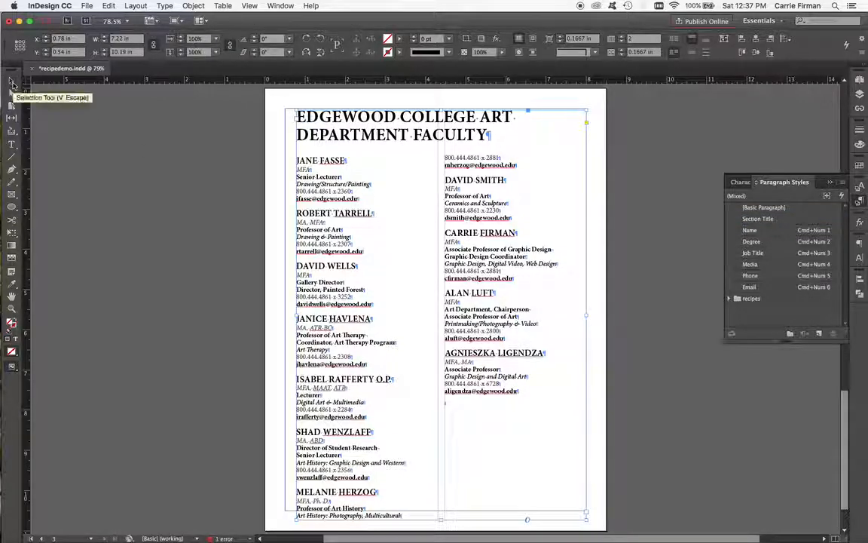
key("w")
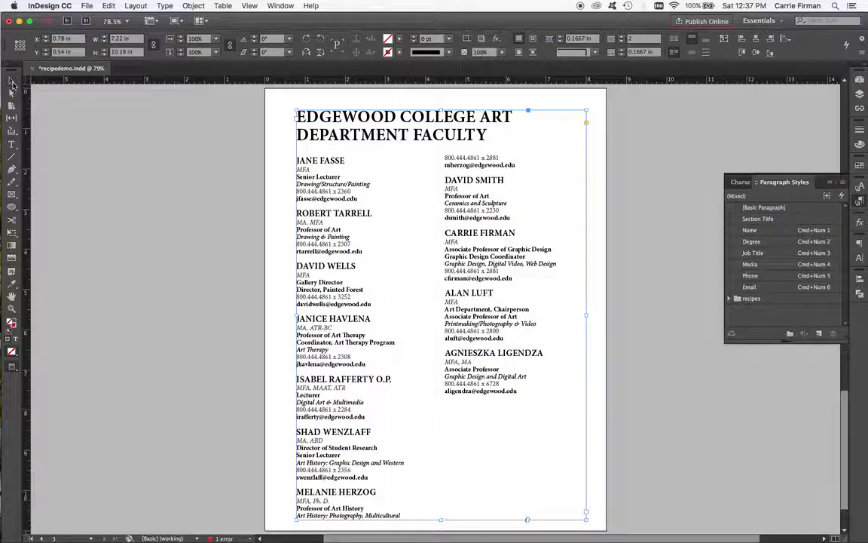
left_click(235, 191)
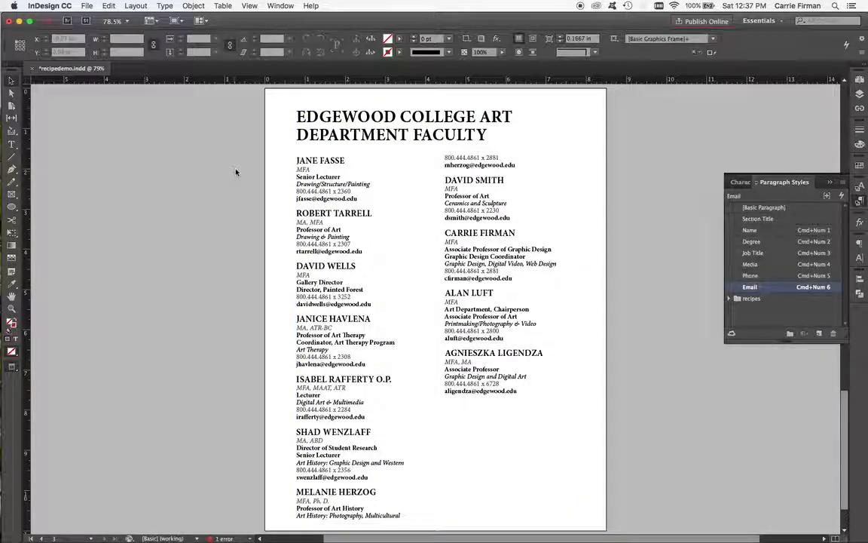
left_click(337, 363)
left_click_drag(441, 519, 441, 493)
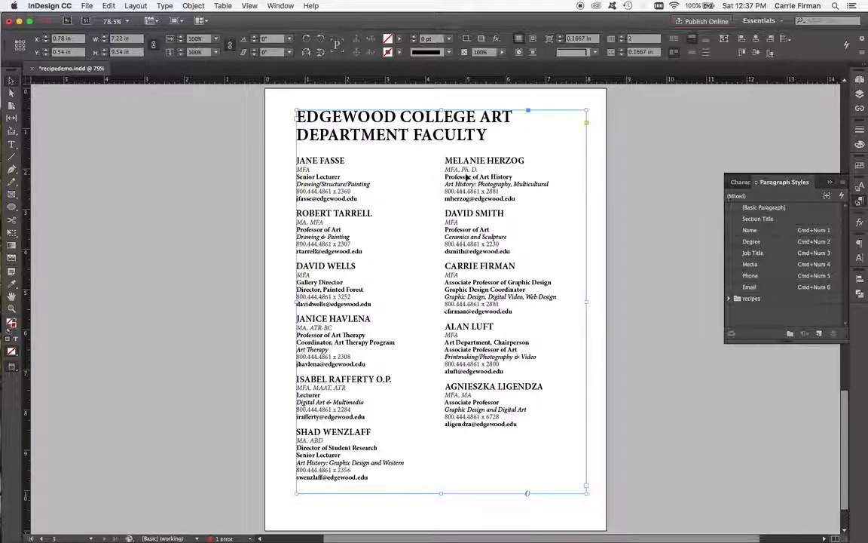
key("super+z")
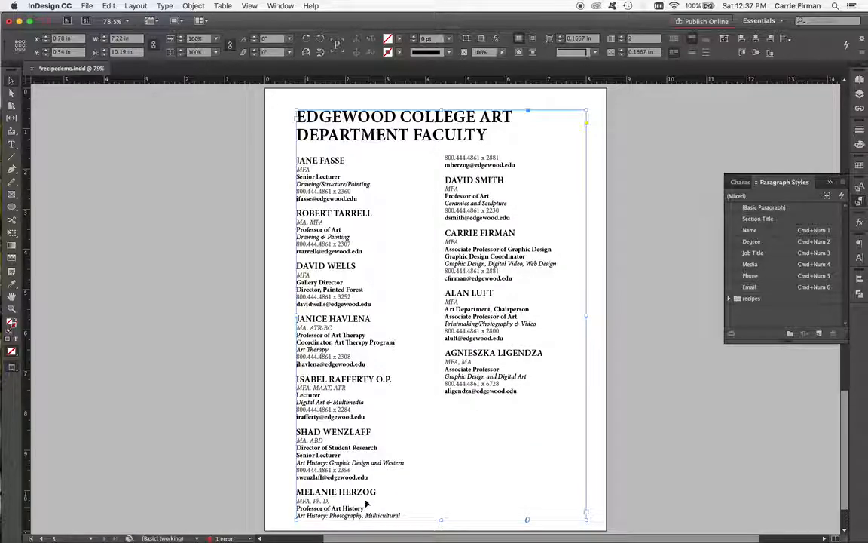
double_click(320, 495)
left_click(297, 492)
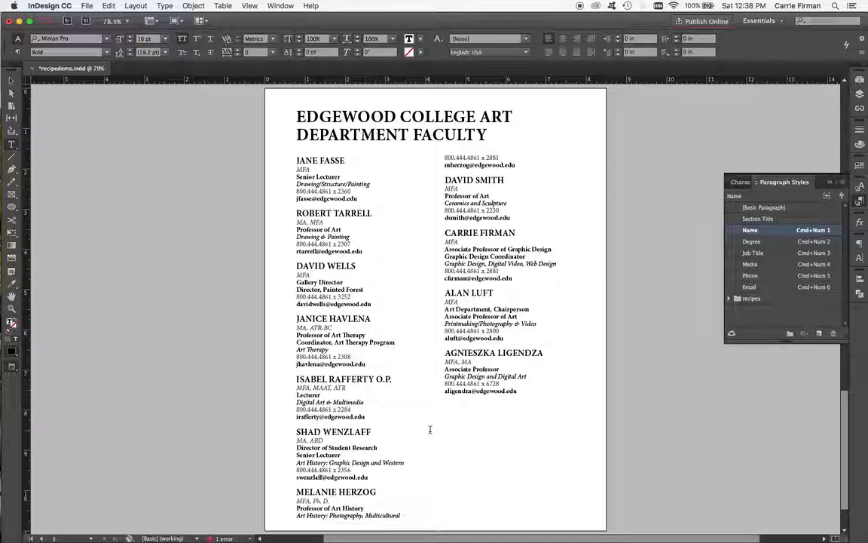
key("KP_Enter")
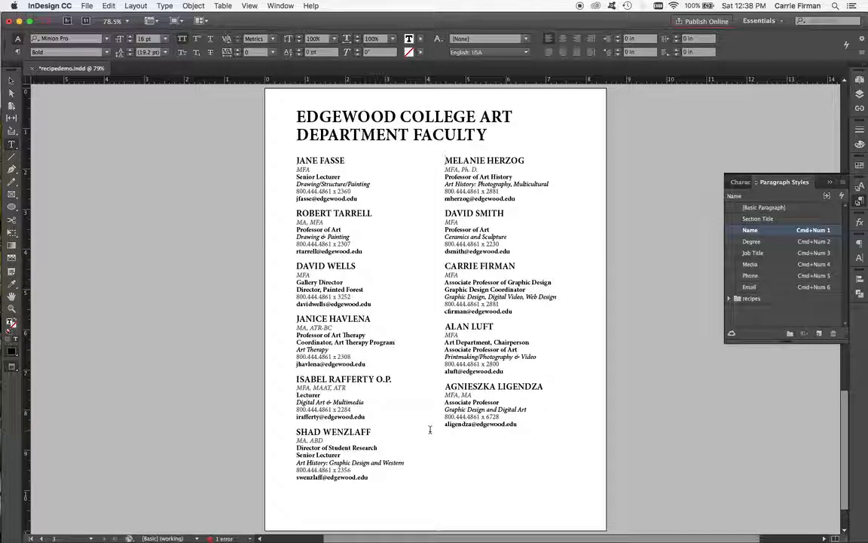
Step: Show hidden characters and zoom in to examine the column break marker at the end of the first column
left_click(11, 81)
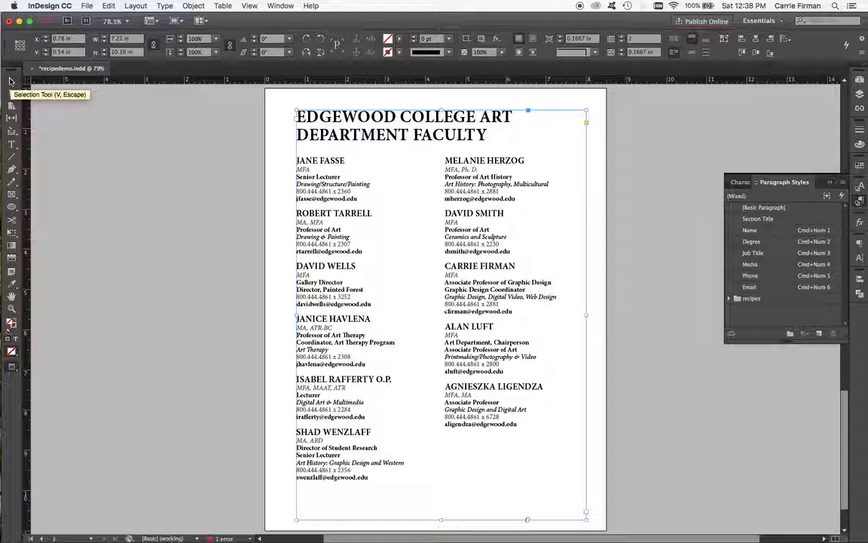
key("w")
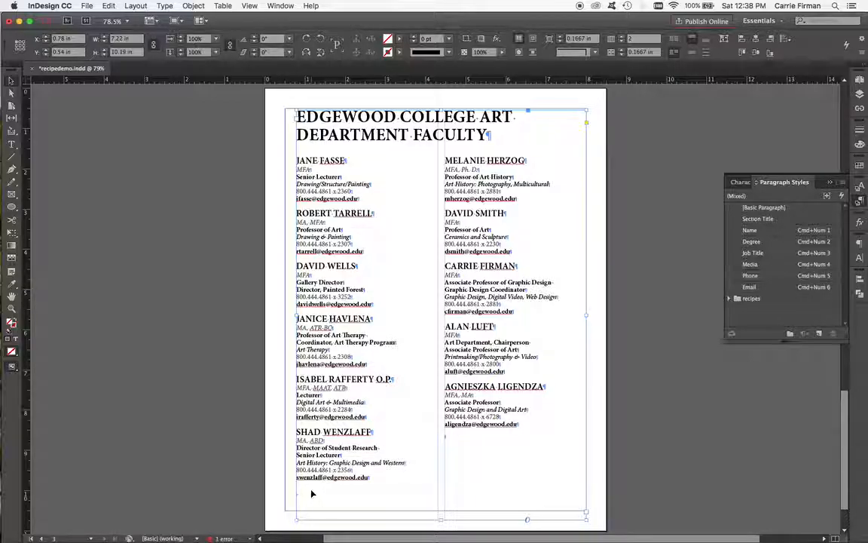
key("super+2")
scroll(221, 488, "down", 10)
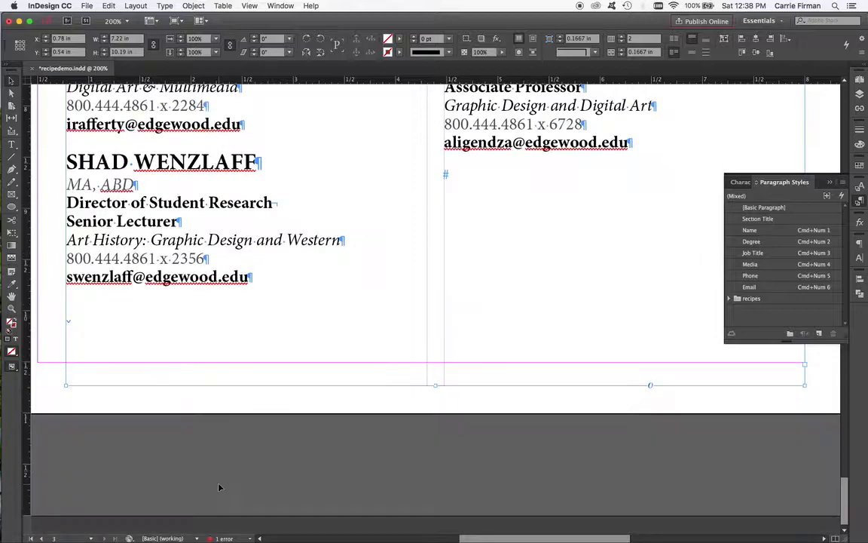
double_click(71, 320)
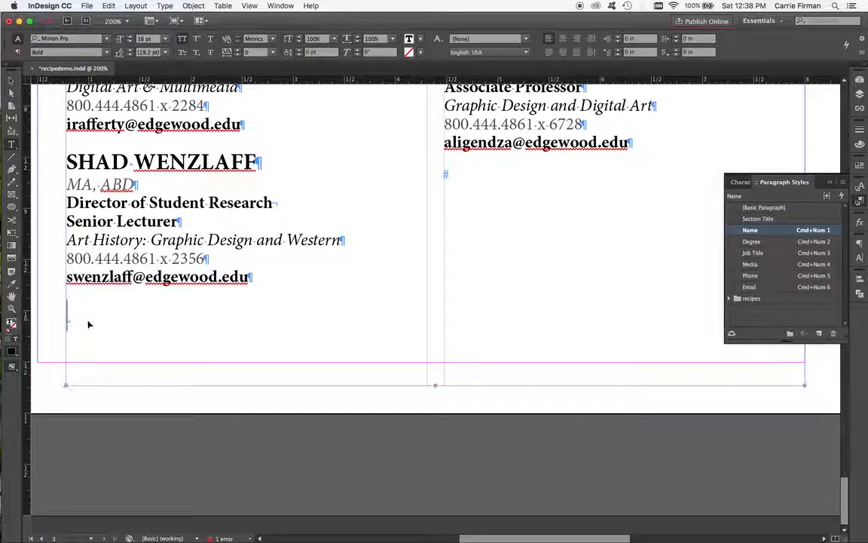
key("super+equal")
key("super+equal")
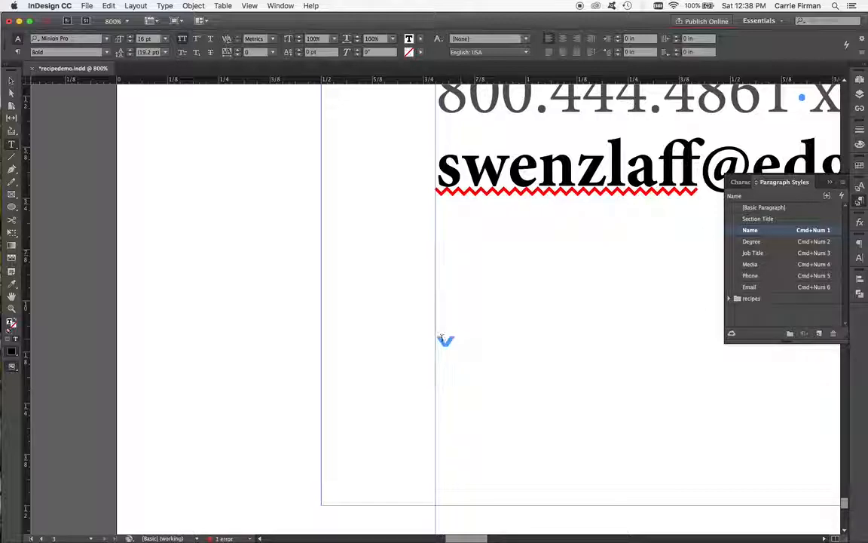
double_click(444, 339)
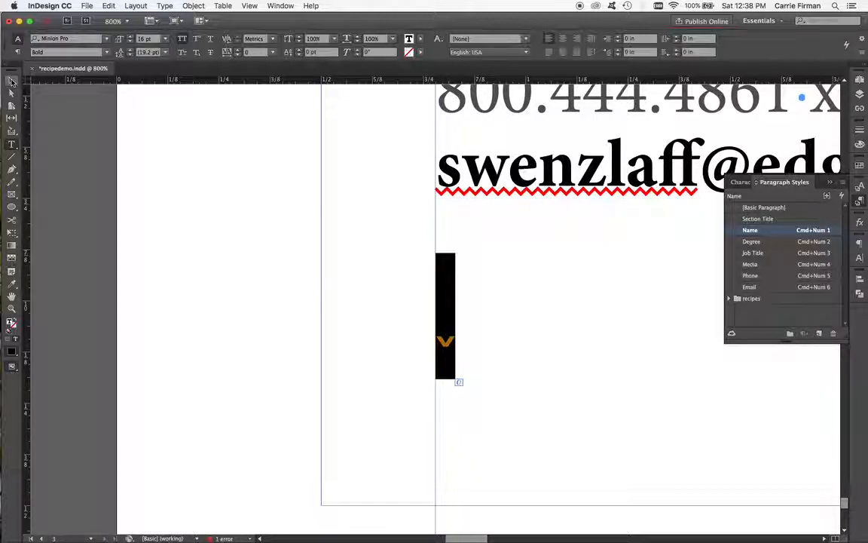
left_click(11, 80)
key("super+0")
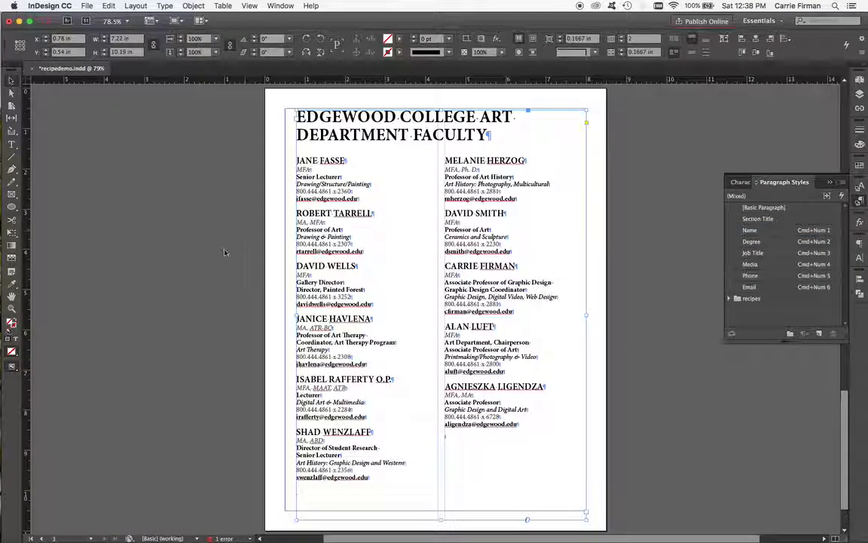
Step: Deselect the frame and switch to Preview mode to review the balanced two-column layout
left_click(217, 197)
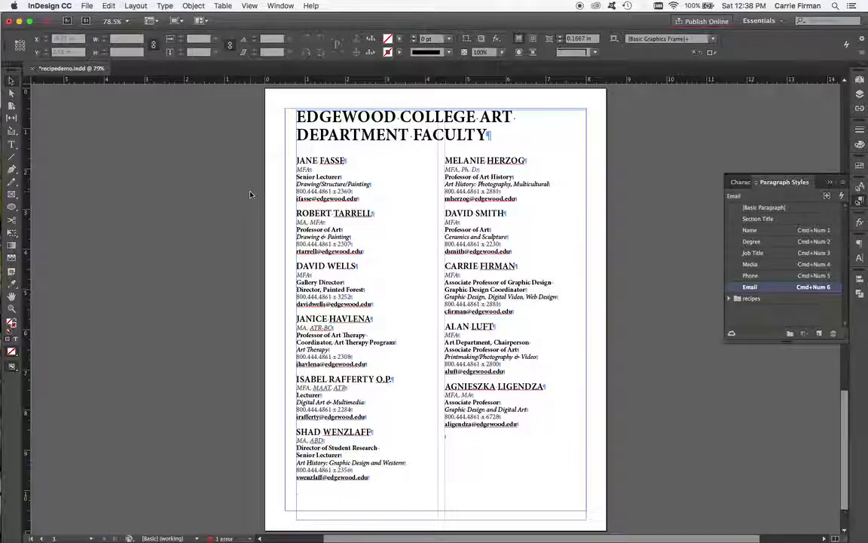
key("w")
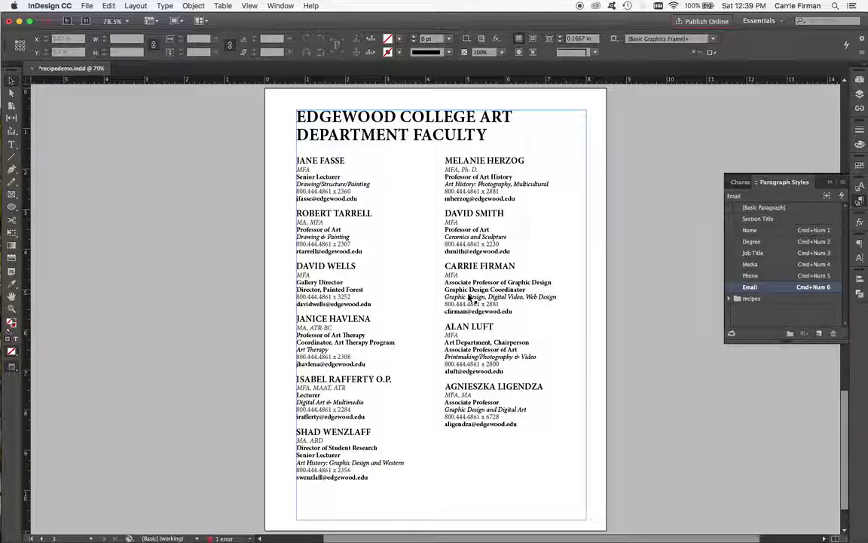
key("w")
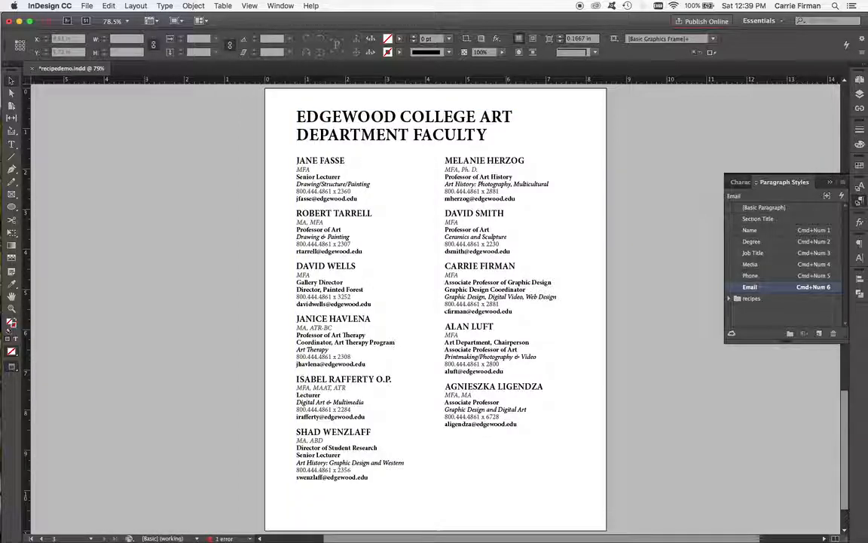